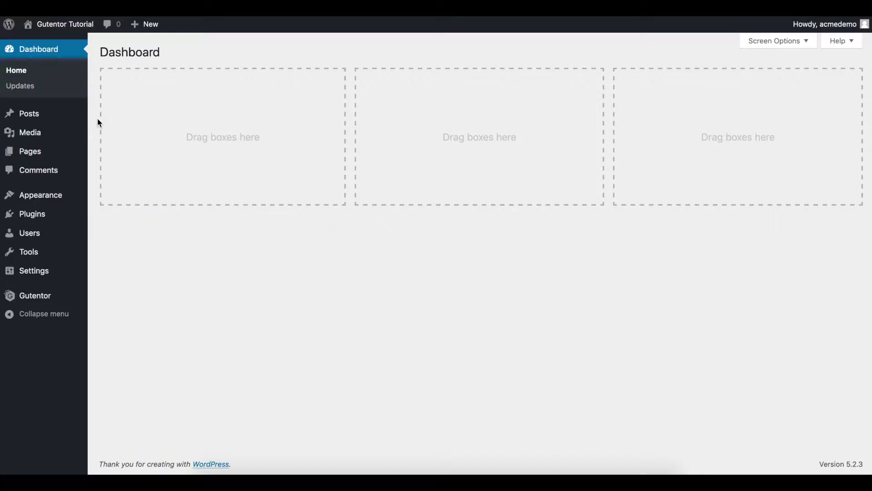
Create a new page titled 'Template Page' using the Gutentor Full Width page template
{"action": "mouse_move", "coordinate": [39, 155]}
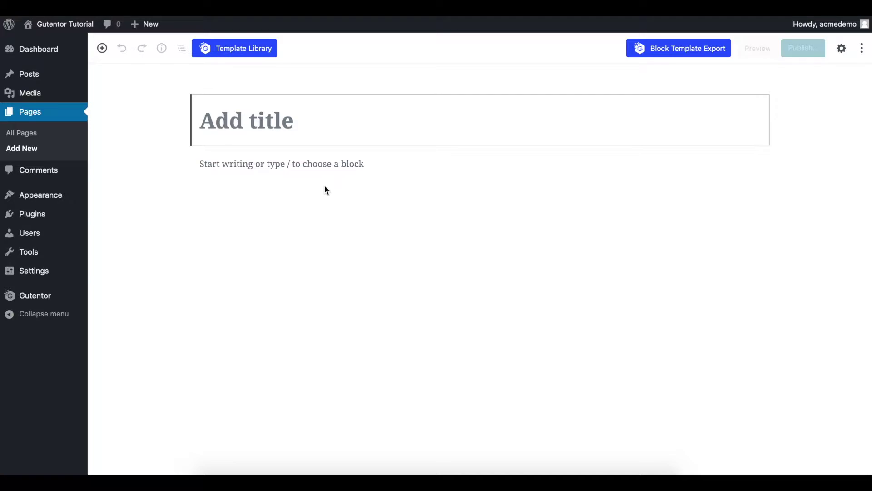
{"action": "type", "text": "Template Page"}
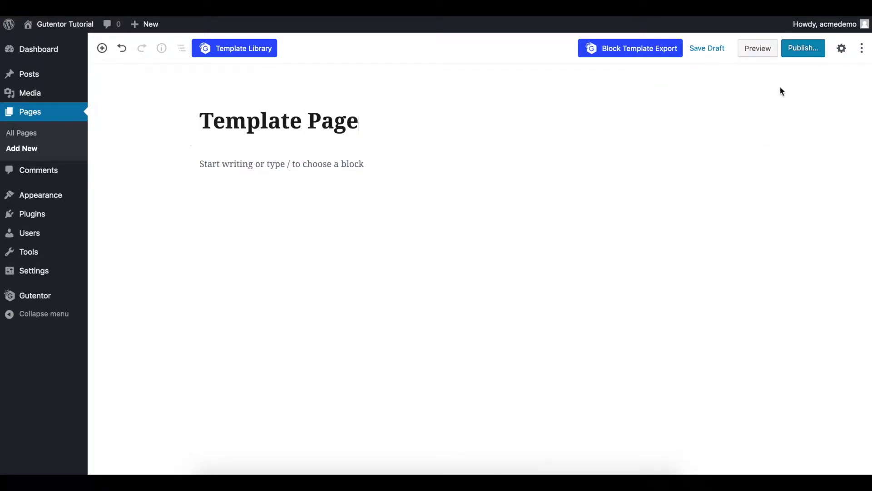
{"action": "left_click", "coordinate": [840, 55]}
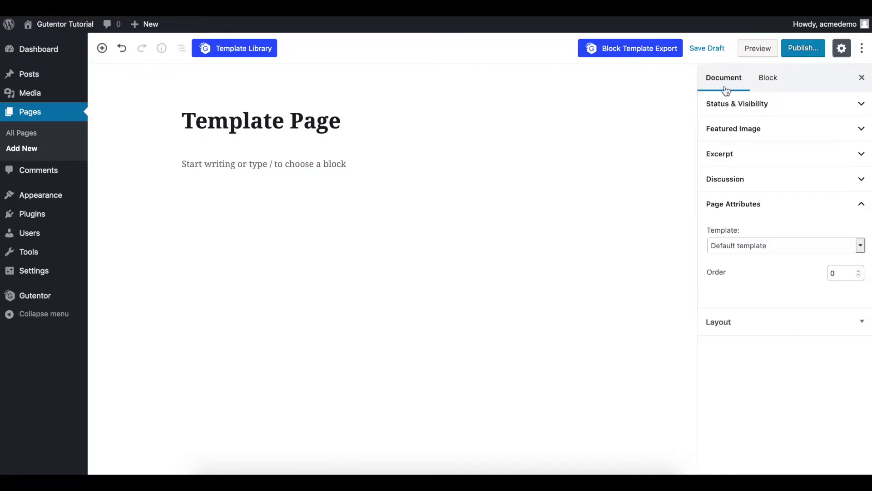
{"action": "left_click", "coordinate": [730, 247]}
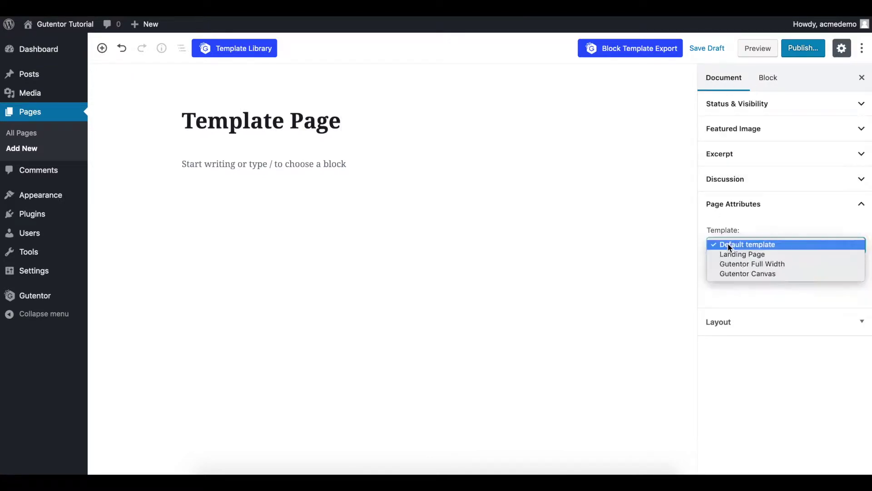
{"action": "left_click", "coordinate": [742, 264]}
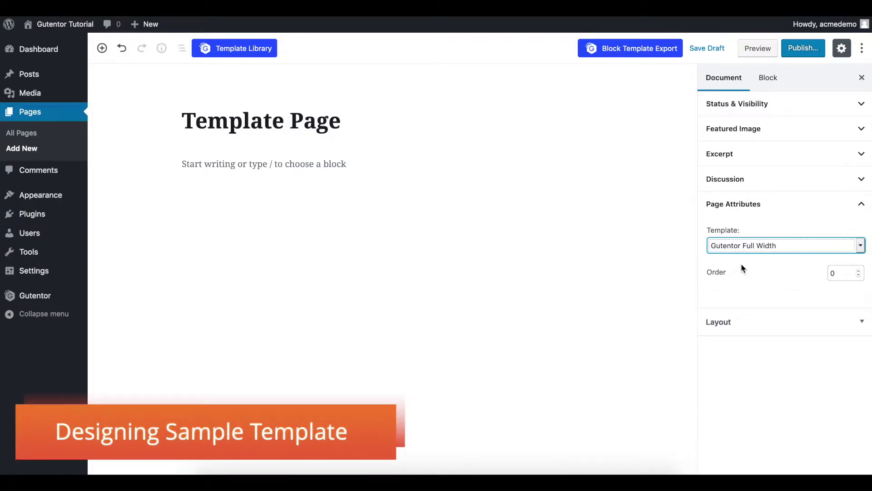
{"action": "left_click", "coordinate": [285, 169]}
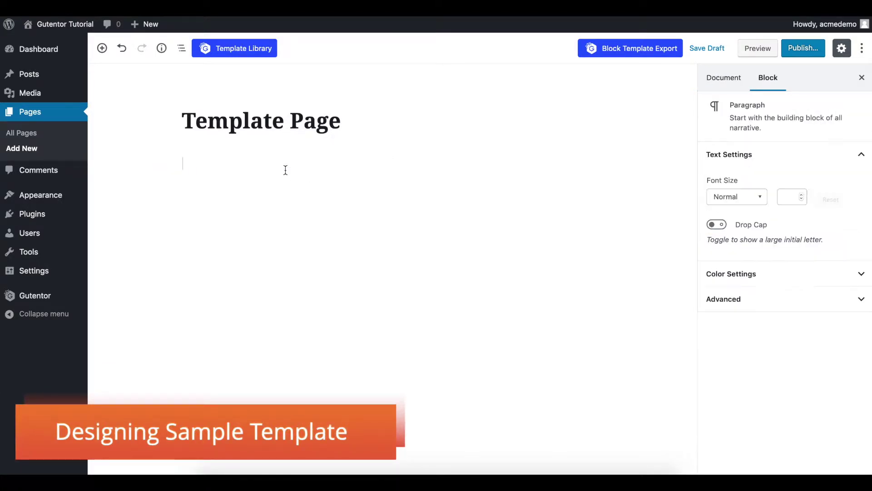
Insert the Build Impressive Website slider from the Image Box category of the Gutentor template library
{"action": "left_click", "coordinate": [259, 53]}
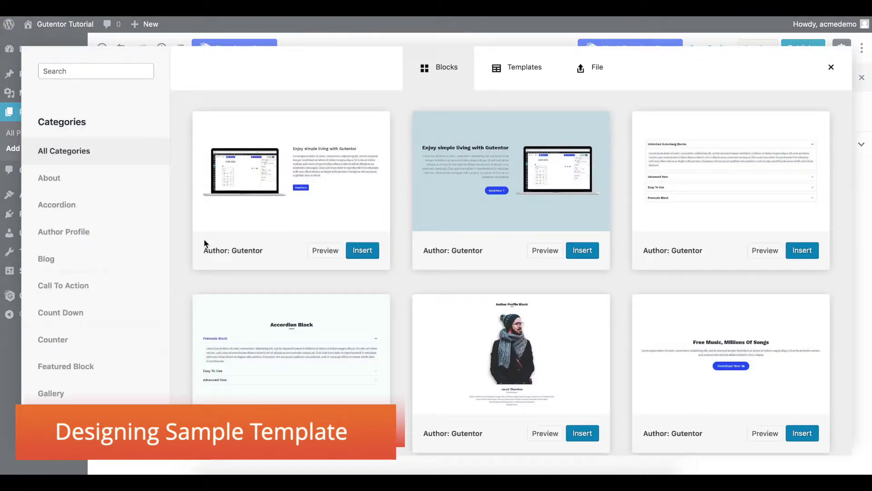
{"action": "scroll", "coordinate": [204, 241], "scroll_direction": "down", "scroll_amount": 10}
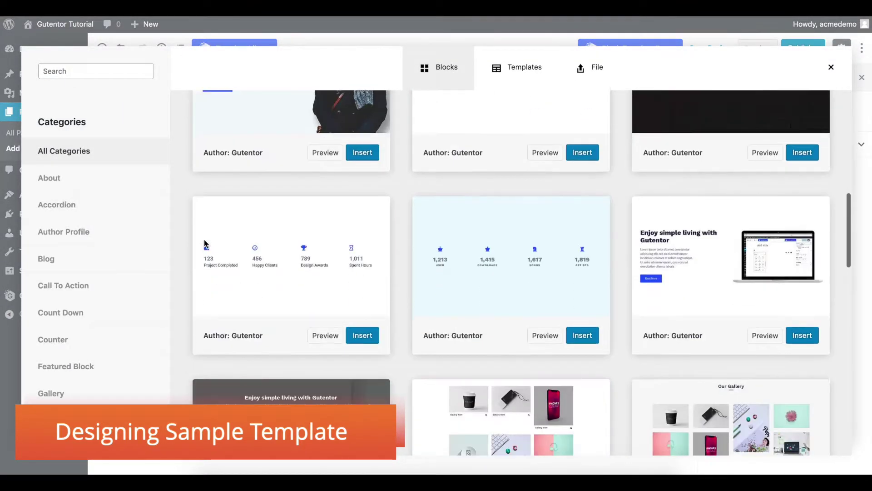
{"action": "scroll", "coordinate": [204, 241], "scroll_direction": "down", "scroll_amount": 6}
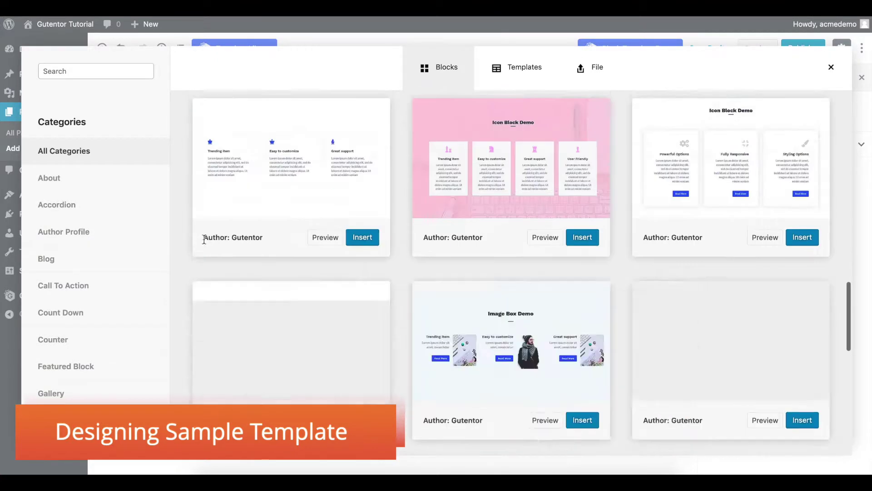
{"action": "scroll", "coordinate": [203, 239], "scroll_direction": "down", "scroll_amount": 4}
{"action": "scroll", "coordinate": [77, 272], "scroll_direction": "down", "scroll_amount": 3}
{"action": "left_click", "coordinate": [68, 385]}
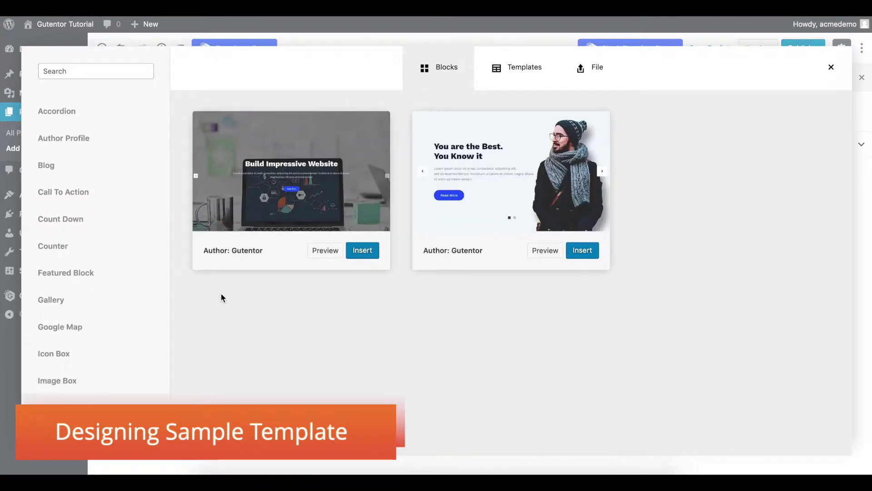
{"action": "left_click", "coordinate": [362, 250]}
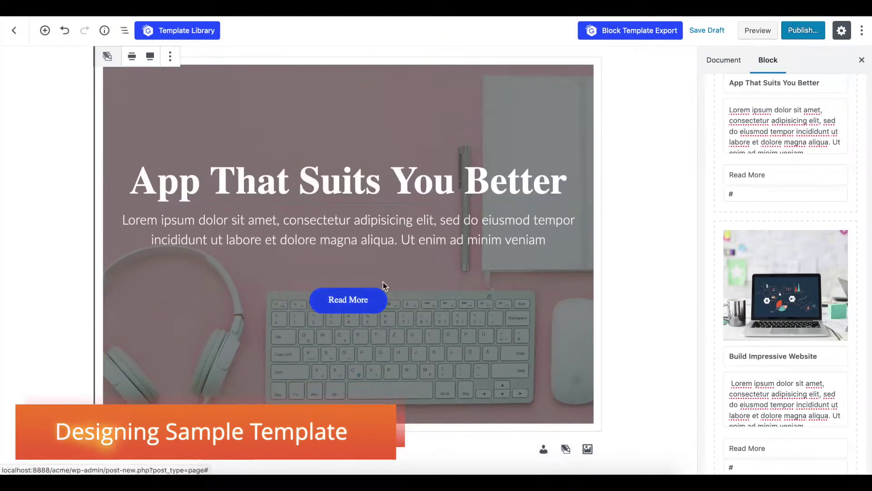
Retitle the first slide 'This is First Image Slider' with description 'This is First Image Slider dscription.'
{"action": "double_click", "coordinate": [444, 225]}
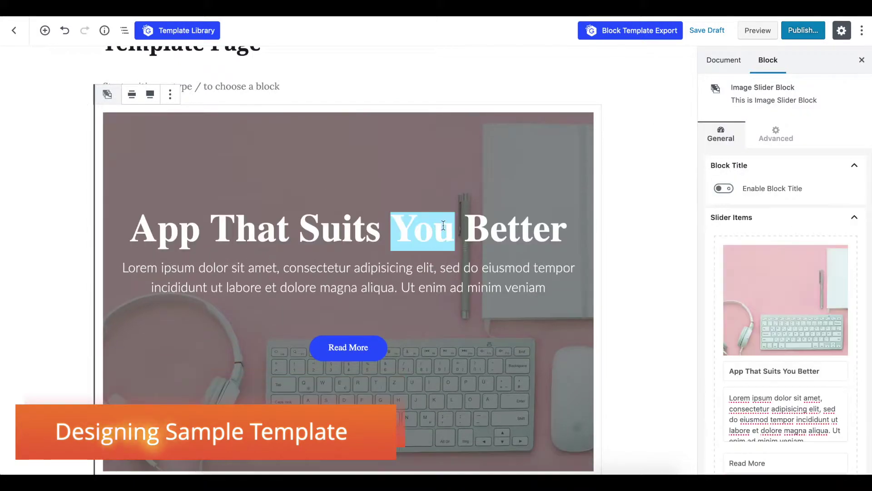
{"action": "left_click", "coordinate": [774, 371]}
{"action": "key", "text": "ctrl+a"}
{"action": "type", "text": "This is Demo Template"}
{"action": "key", "text": "BackSpace"}
{"action": "key", "text": "BackSpace"}
{"action": "key", "text": "BackSpace"}
{"action": "key", "text": "BackSpace"}
{"action": "key", "text": "BackSpace"}
{"action": "key", "text": "BackSpace"}
{"action": "key", "text": "BackSpace"}
{"action": "key", "text": "BackSpace"}
{"action": "key", "text": "BackSpace"}
{"action": "key", "text": "BackSpace"}
{"action": "key", "text": "BackSpace"}
{"action": "key", "text": "BackSpace"}
{"action": "key", "text": "BackSpace"}
{"action": "type", "text": "F"}
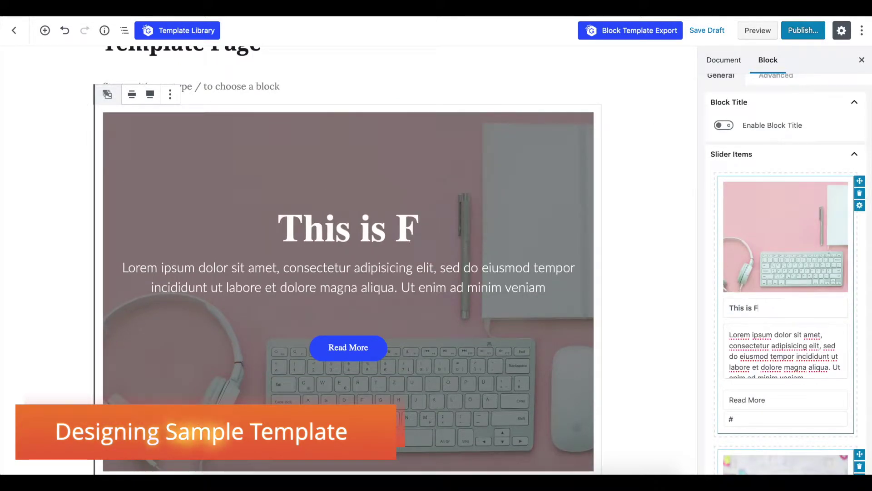
{"action": "type", "text": "irst Image Slider"}
{"action": "left_click", "coordinate": [784, 350]}
{"action": "key", "text": "ctrl+a"}
{"action": "type", "text": "This is First Image Slider dscription."}
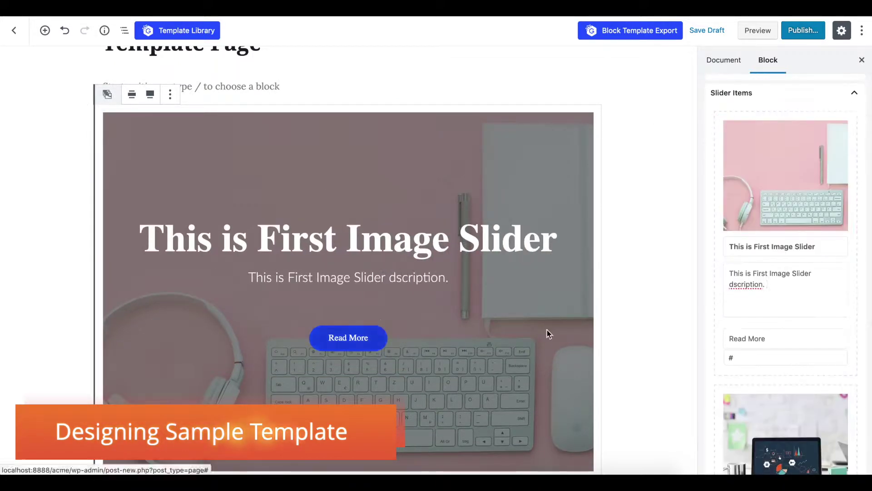
{"action": "scroll", "coordinate": [761, 273], "scroll_direction": "down", "scroll_amount": 5}
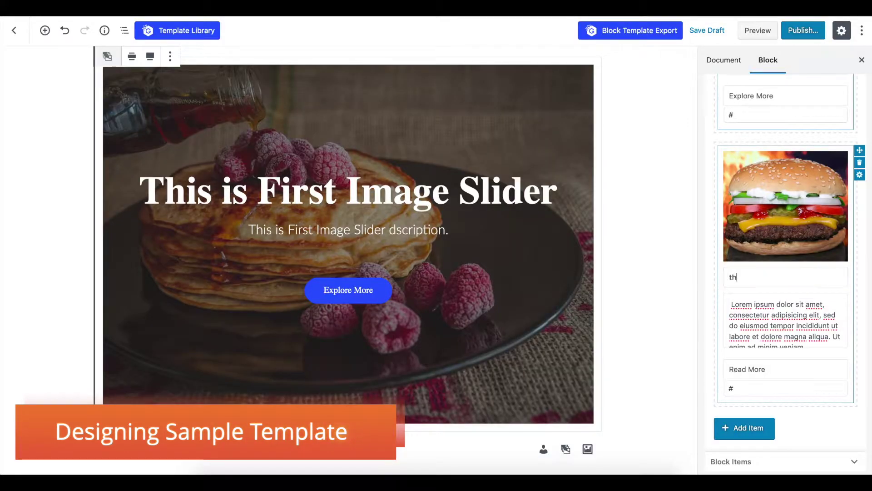
{"action": "key", "text": "BackSpace"}
{"action": "key", "text": "BackSpace"}
{"action": "scroll", "coordinate": [496, 284], "scroll_direction": "up", "scroll_amount": 3}
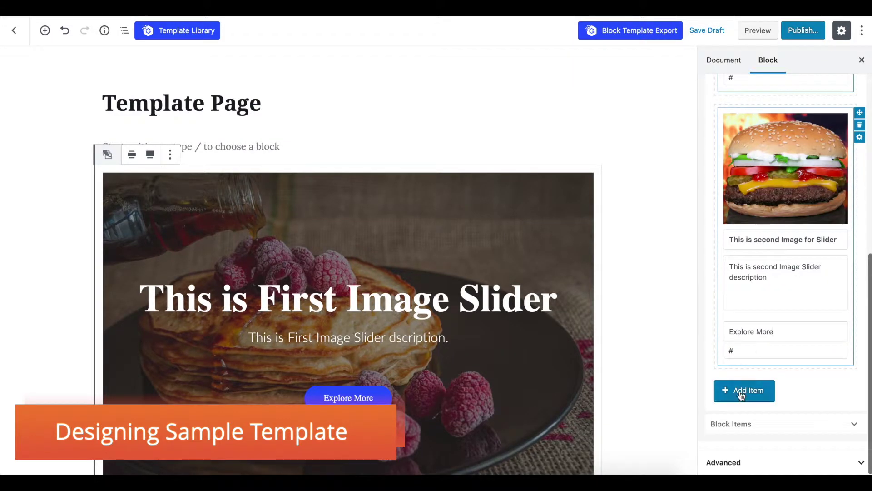
Give the slider images a semi-transparent blue overlay and change the caption alignment
{"action": "left_click", "coordinate": [750, 421]}
{"action": "scroll", "coordinate": [800, 216], "scroll_direction": "down", "scroll_amount": 5}
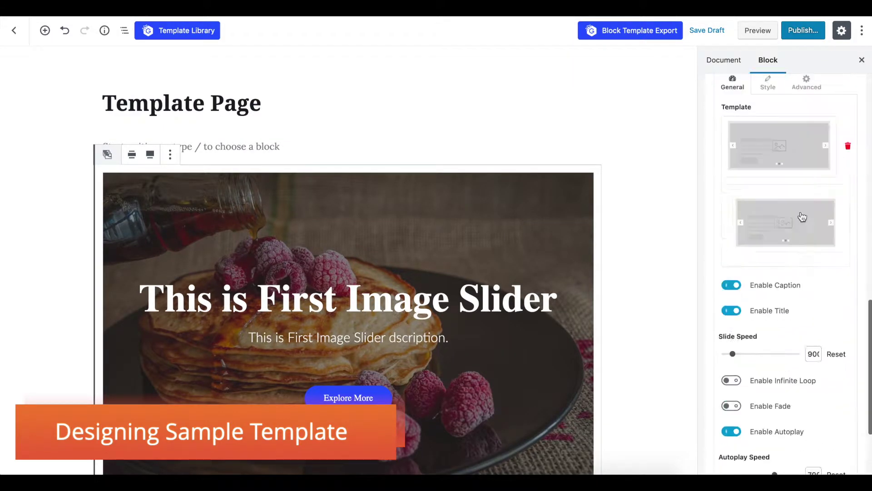
{"action": "scroll", "coordinate": [750, 228], "scroll_direction": "up", "scroll_amount": 5}
{"action": "left_click", "coordinate": [766, 138]}
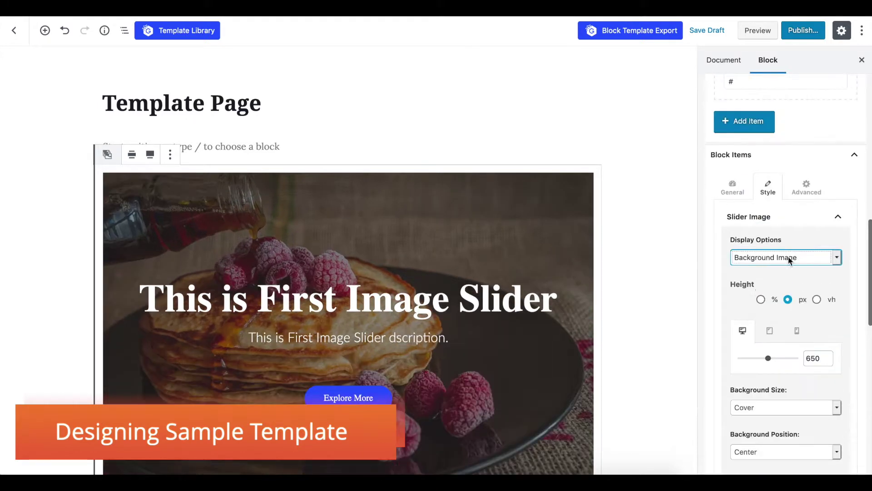
{"action": "left_click_drag", "start_coordinate": [772, 361], "coordinate": [813, 359]}
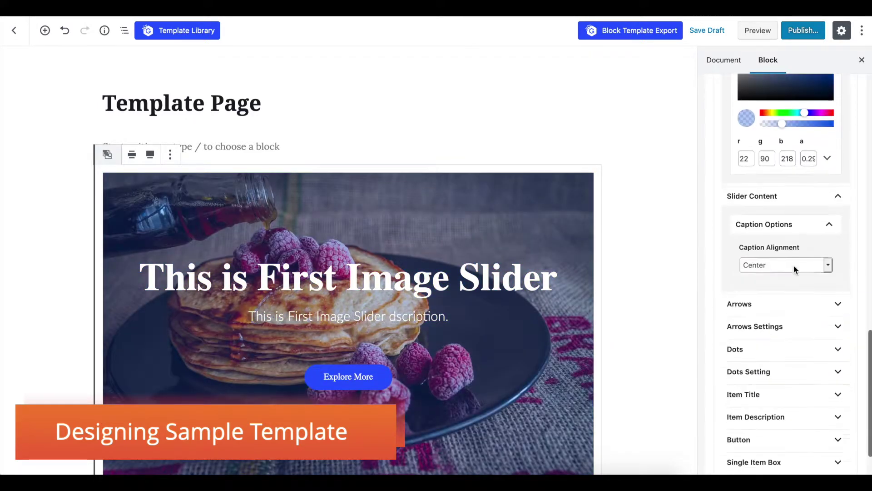
{"action": "left_click", "coordinate": [795, 264]}
{"action": "left_click", "coordinate": [777, 272]}
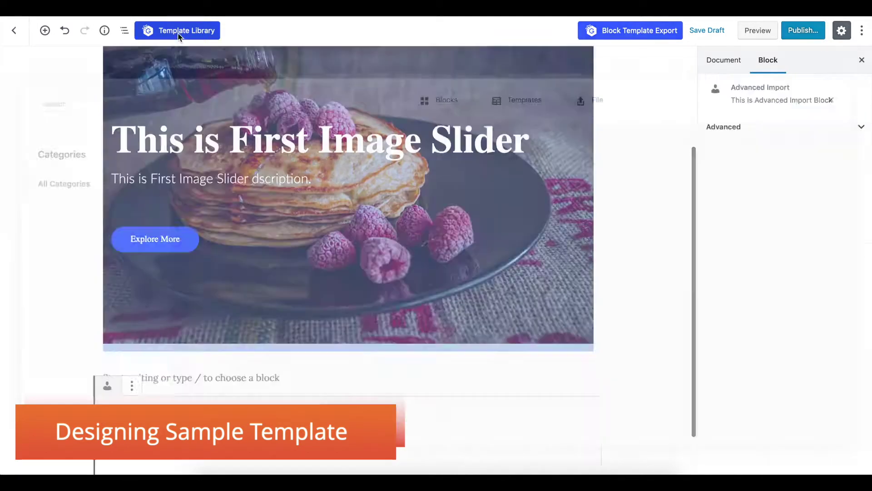
Add an author profile section, make the slider buttons teal, and set the author title to Lato
{"action": "left_click", "coordinate": [449, 202]}
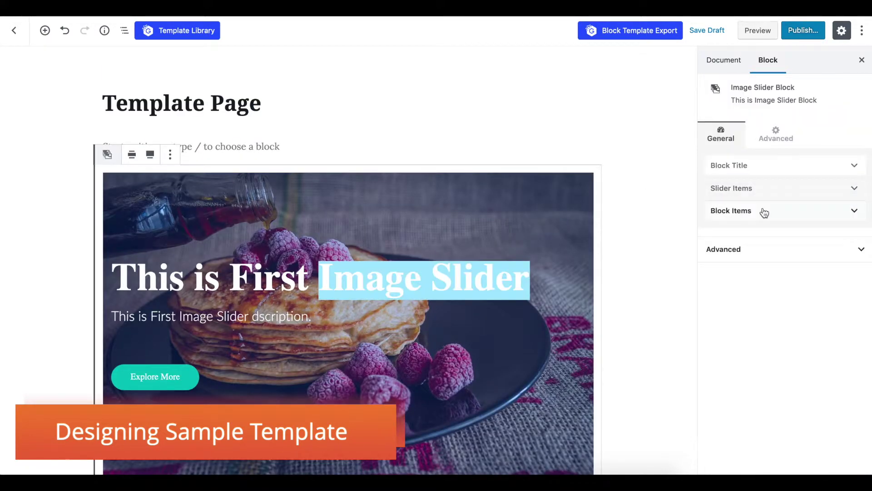
{"action": "left_click", "coordinate": [763, 210]}
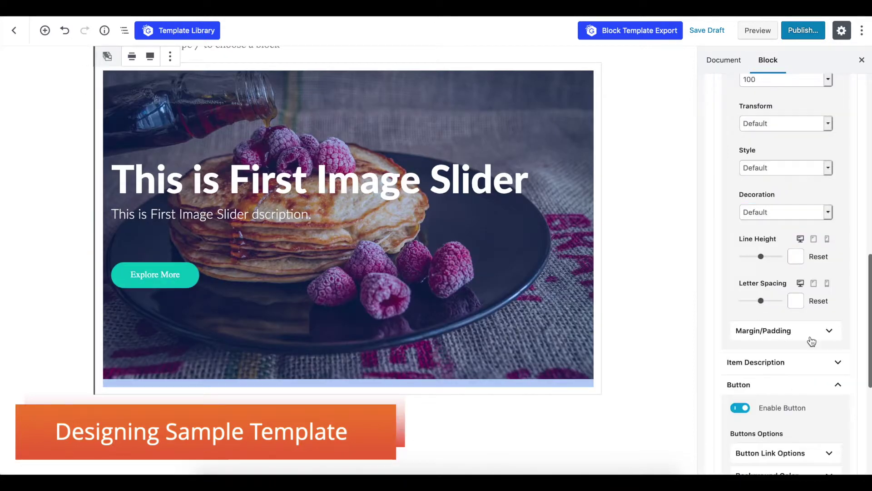
{"action": "scroll", "coordinate": [810, 341], "scroll_direction": "down", "scroll_amount": 4}
{"action": "left_click", "coordinate": [798, 314]}
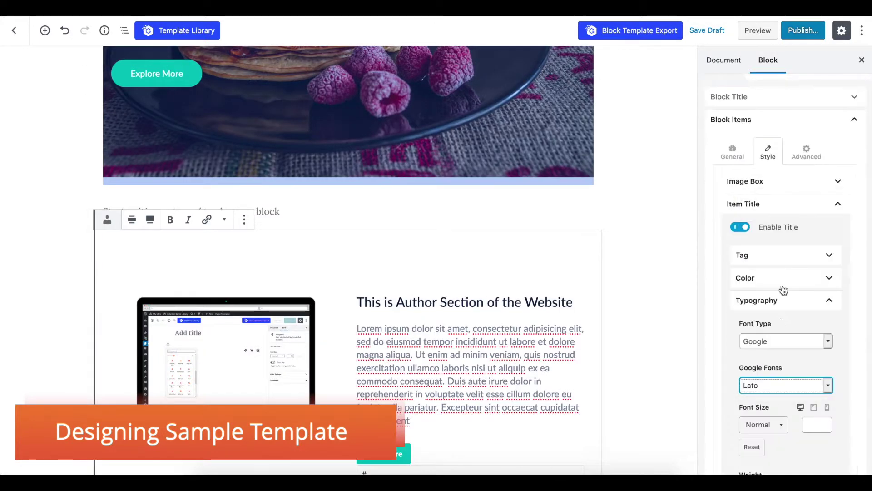
{"action": "scroll", "coordinate": [783, 289], "scroll_direction": "down", "scroll_amount": 5}
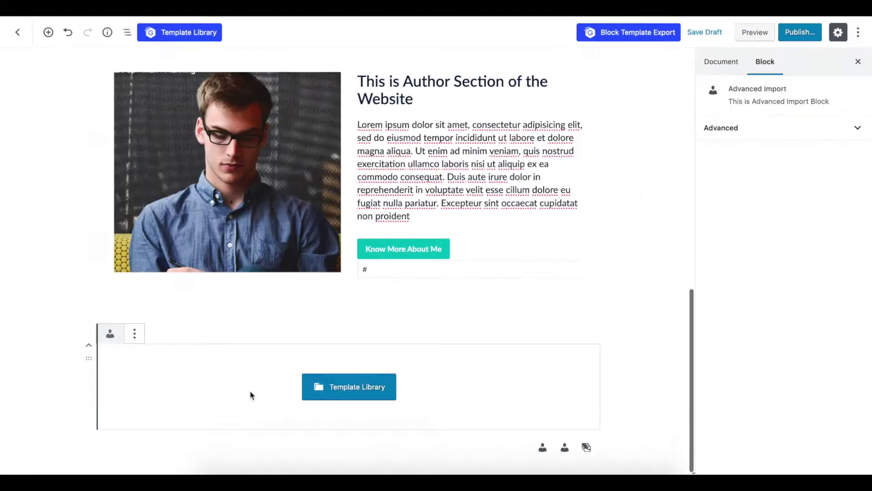
Insert the Icon Block Demo section from the Gutentor template library
{"action": "left_click", "coordinate": [351, 385]}
{"action": "scroll", "coordinate": [376, 278], "scroll_direction": "down", "scroll_amount": 10}
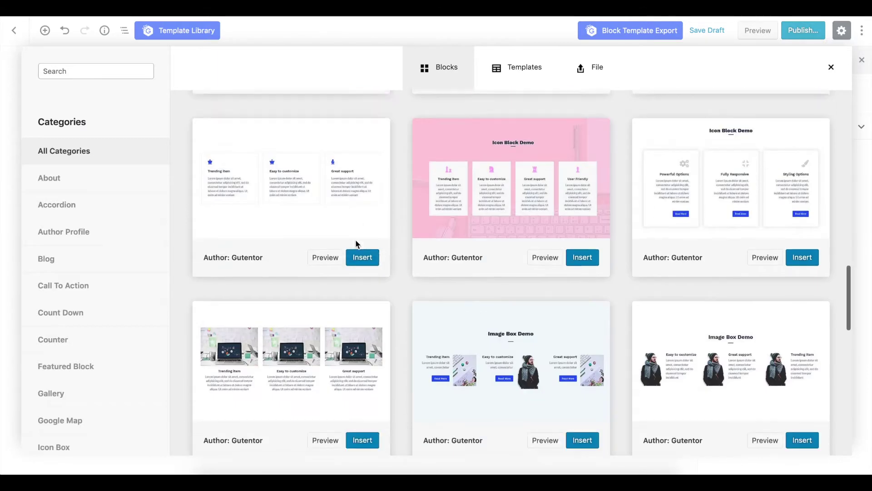
{"action": "scroll", "coordinate": [720, 307], "scroll_direction": "down", "scroll_amount": 5}
{"action": "scroll", "coordinate": [720, 307], "scroll_direction": "up", "scroll_amount": 5}
{"action": "left_click", "coordinate": [800, 291]}
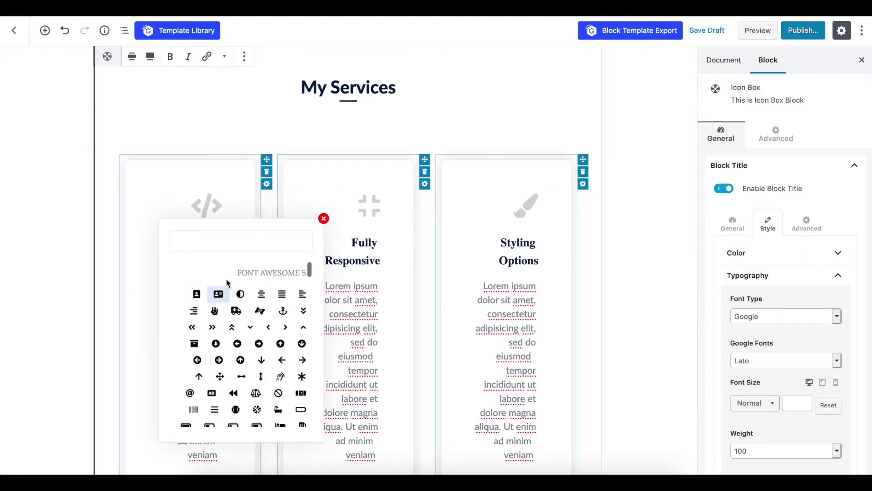
Rename the service card titles, make all three icons teal, and adjust the description colour
{"action": "triple_click", "coordinate": [367, 260]}
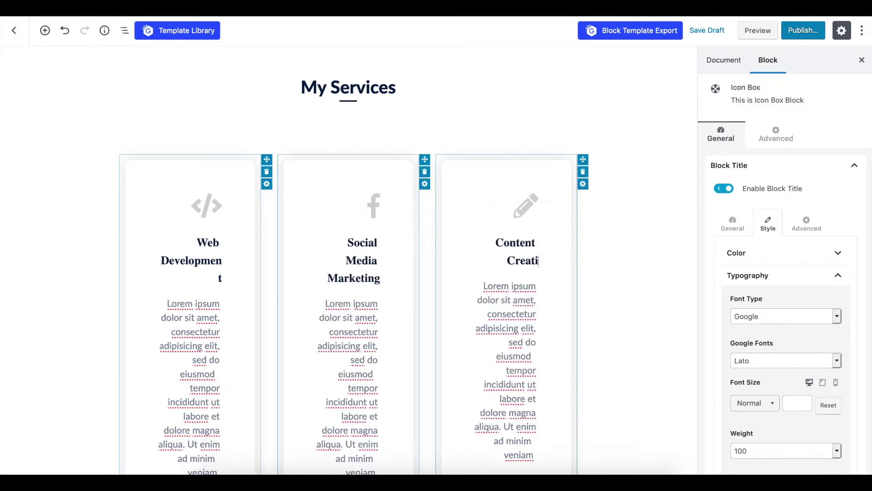
{"action": "type", "text": "on"}
{"action": "left_click", "coordinate": [827, 175]}
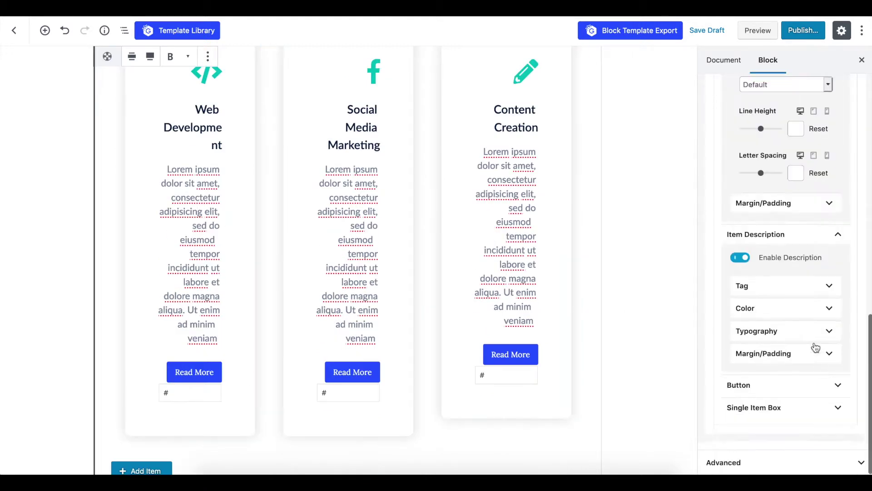
{"action": "left_click", "coordinate": [792, 304]}
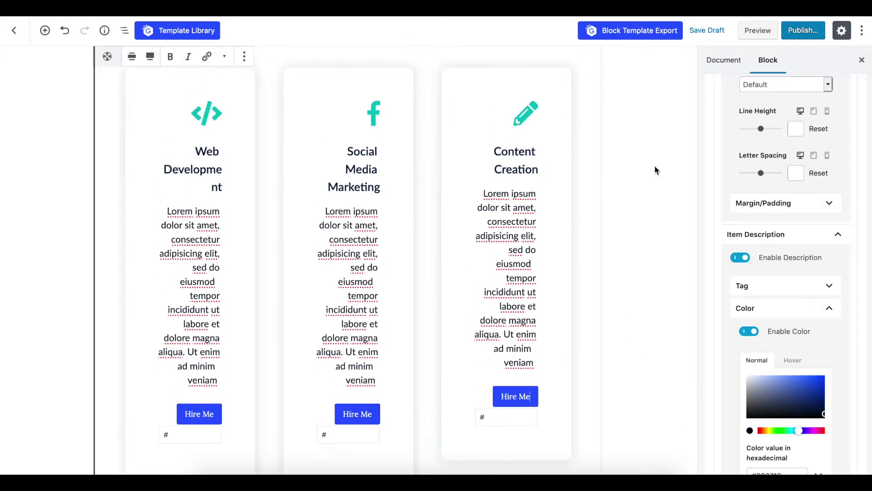
{"action": "scroll", "coordinate": [173, 429], "scroll_direction": "down", "scroll_amount": 3}
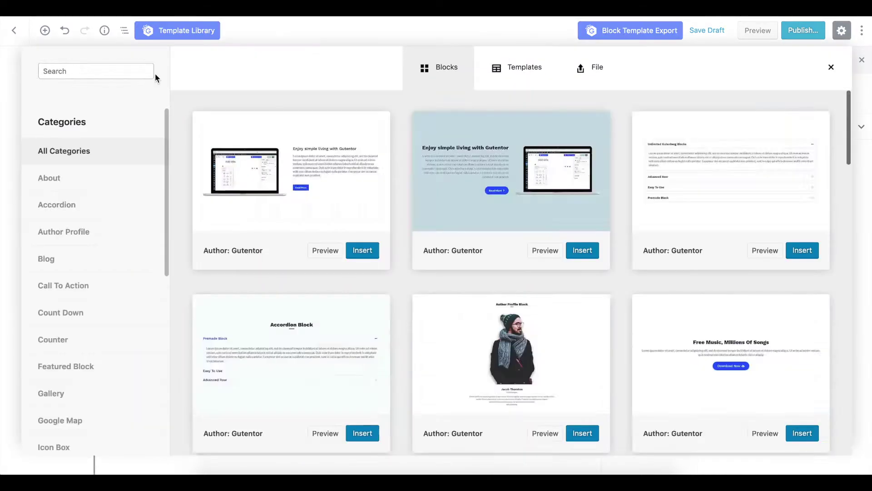
{"action": "type", "text": "pricing"}
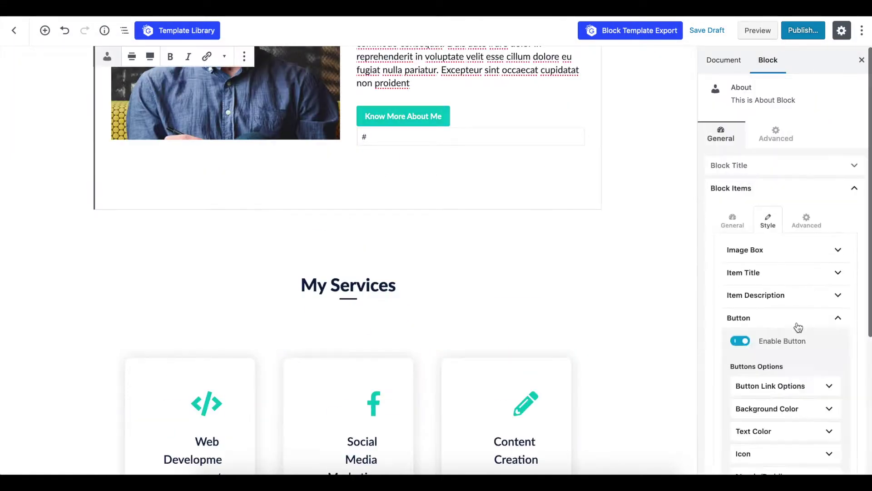
{"action": "left_click_drag", "start_coordinate": [805, 241], "coordinate": [723, 243]}
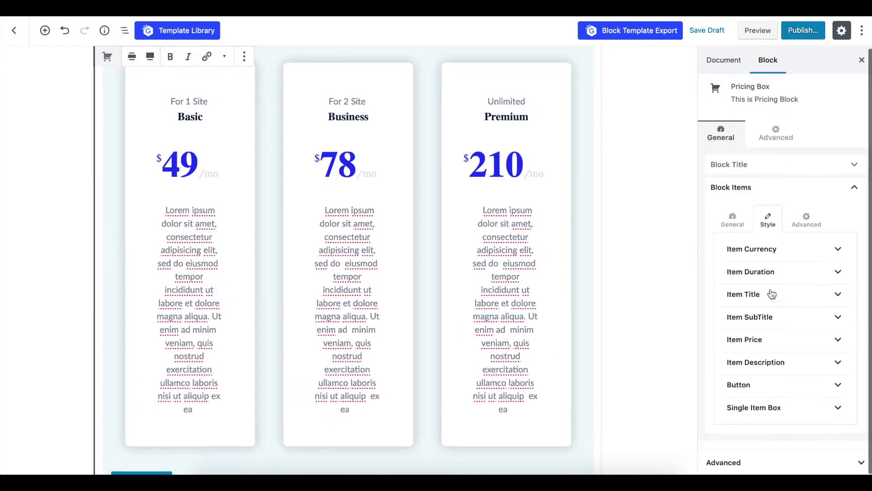
Set the pricing card item prices to teal in the Pricing Box style options
{"action": "left_click", "coordinate": [771, 292]}
{"action": "scroll", "coordinate": [779, 354], "scroll_direction": "down", "scroll_amount": 5}
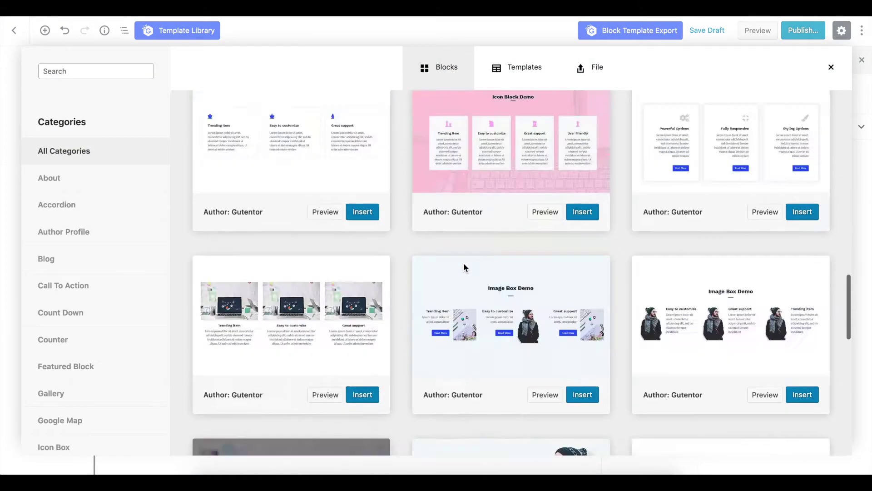
{"action": "scroll", "coordinate": [463, 263], "scroll_direction": "down", "scroll_amount": 10}
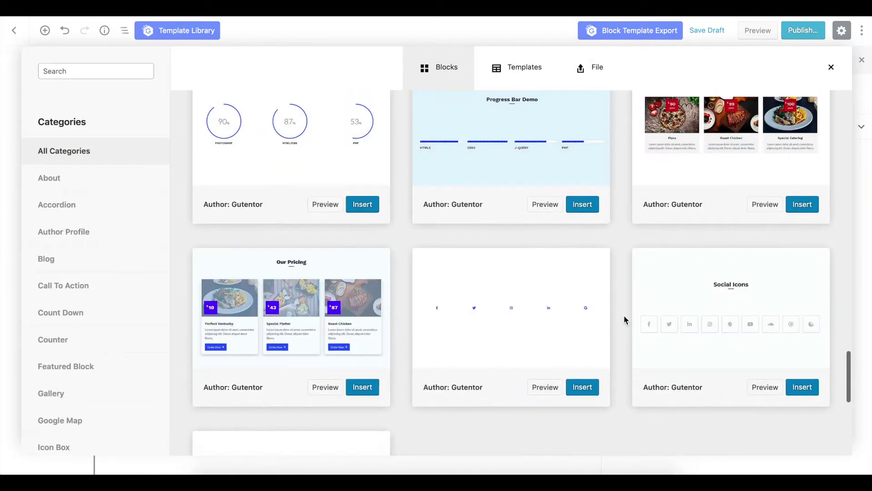
Insert the Counter Box section and give the third counter a circled arrow icon
{"action": "left_click", "coordinate": [580, 387]}
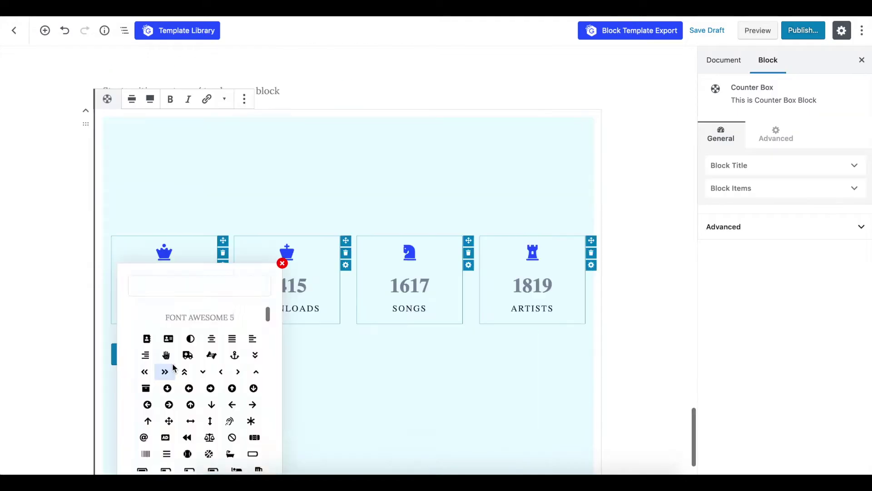
{"action": "left_click", "coordinate": [164, 371]}
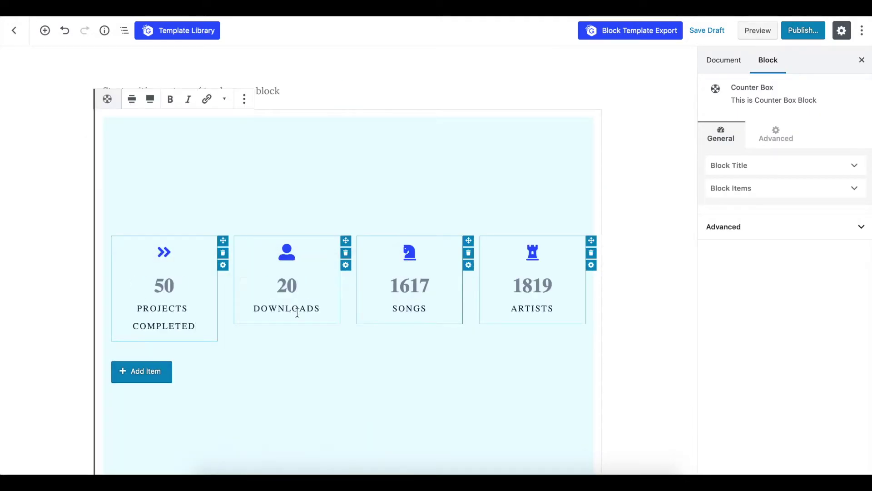
{"action": "left_click", "coordinate": [410, 252]}
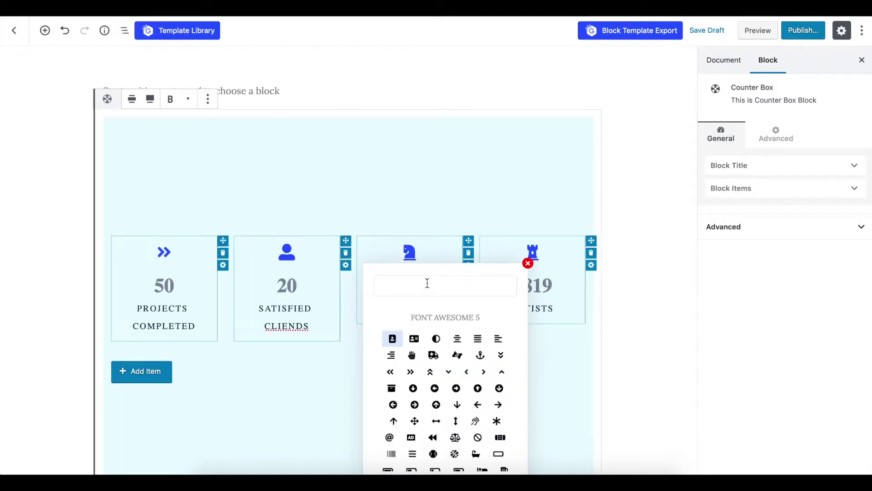
{"action": "key", "text": "Escape"}
{"action": "left_click", "coordinate": [410, 253]}
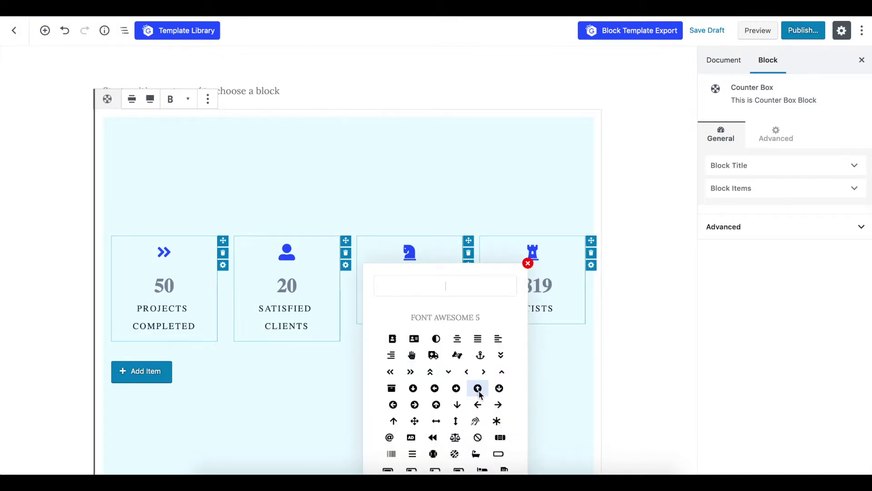
{"action": "left_click", "coordinate": [479, 391]}
Give the first counter the project-diagram icon found by searching 'proj'
{"action": "left_click", "coordinate": [164, 251]}
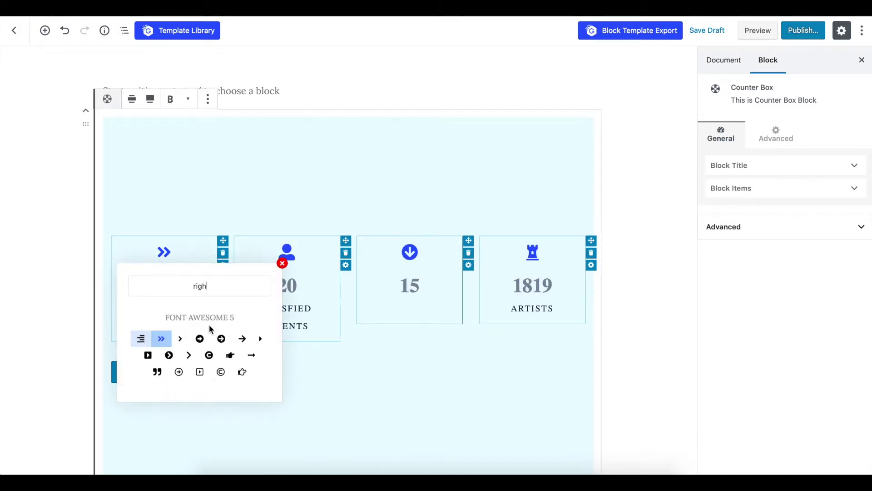
{"action": "key", "text": "BackSpace"}
{"action": "key", "text": "BackSpace"}
{"action": "key", "text": "BackSpace"}
{"action": "key", "text": "BackSpace"}
{"action": "type", "text": "proj"}
{"action": "left_click", "coordinate": [191, 337]}
{"action": "left_click", "coordinate": [412, 254]}
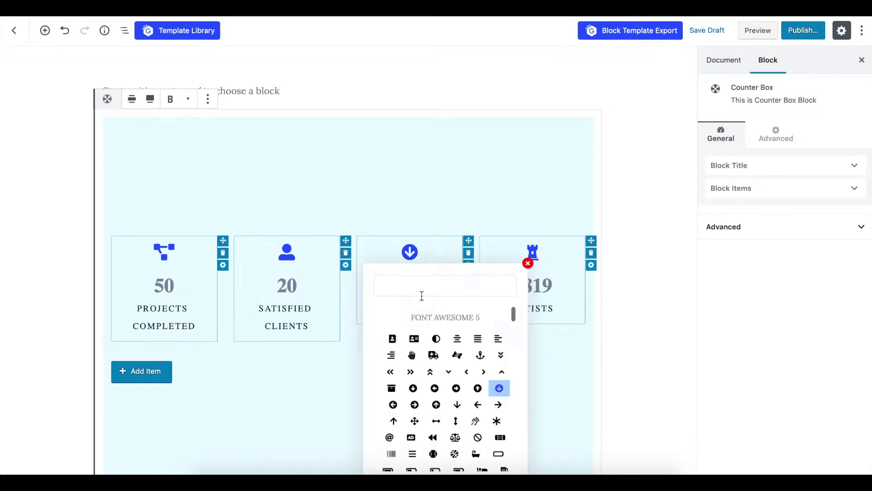
{"action": "left_click", "coordinate": [408, 258]}
{"action": "left_click", "coordinate": [411, 254]}
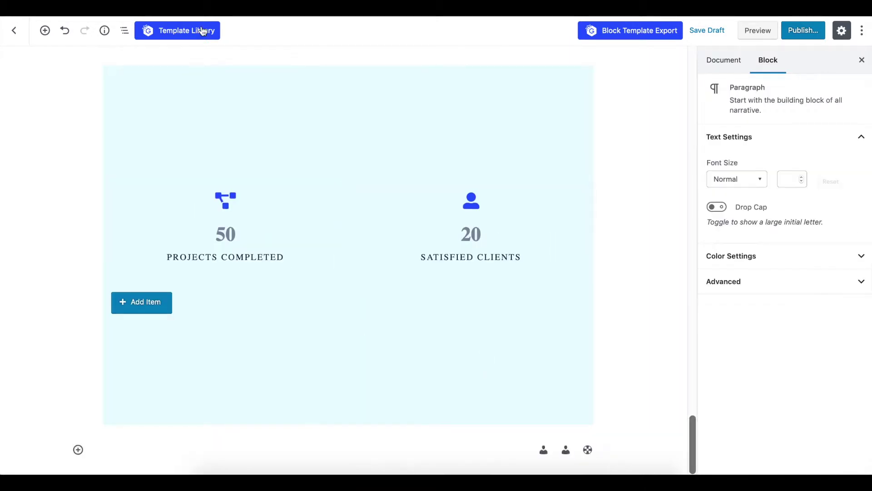
{"action": "left_click", "coordinate": [200, 31]}
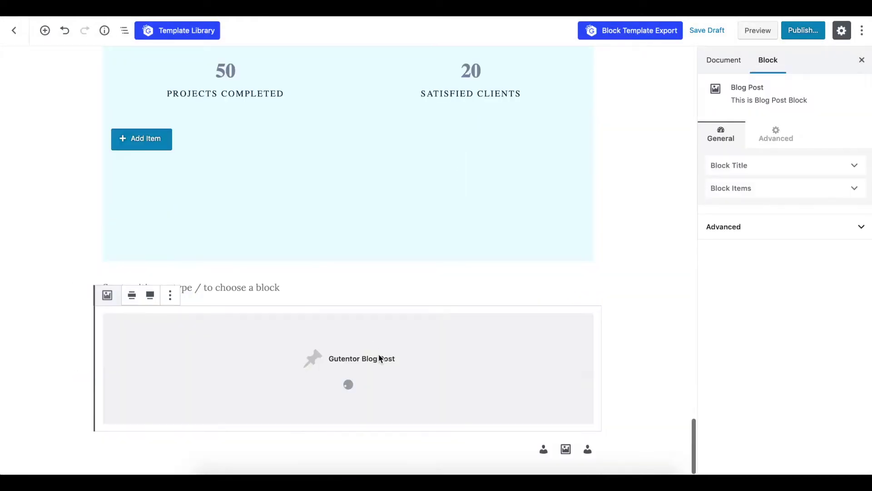
Title the blog post grid 'My Latest Articles' with teal Read More buttons
{"action": "type", "text": "My Latest Articles"}
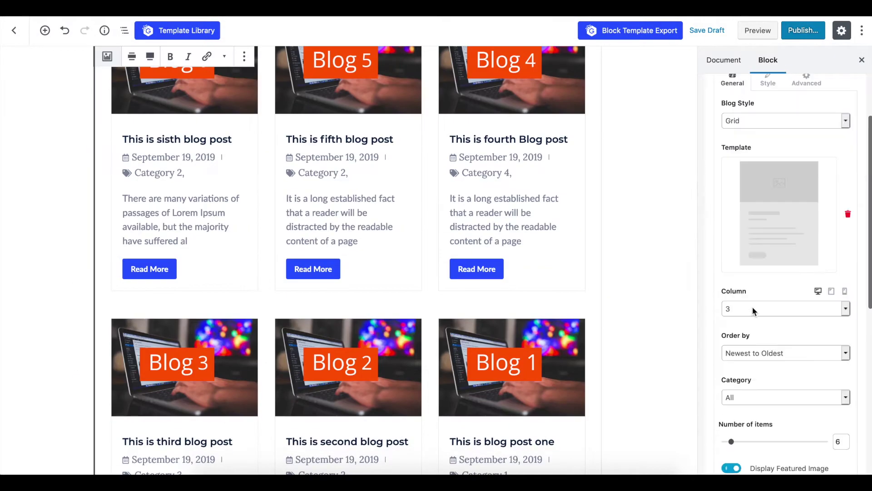
{"action": "scroll", "coordinate": [753, 311], "scroll_direction": "down", "scroll_amount": 4}
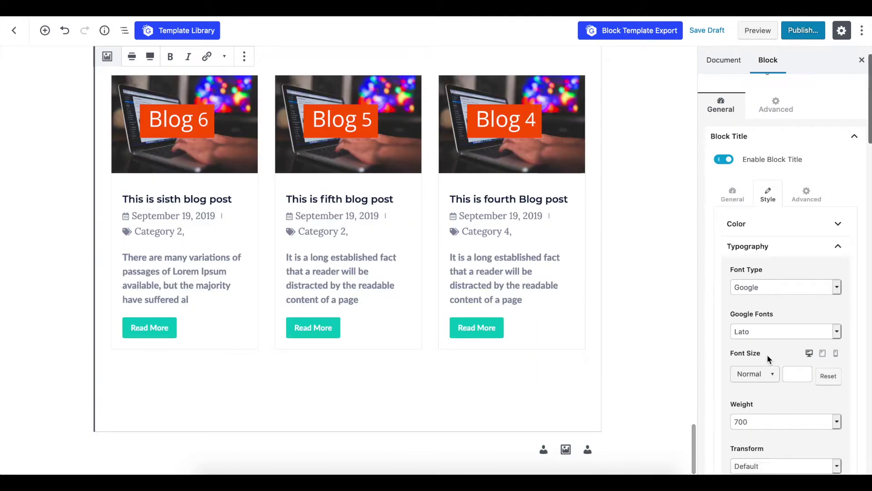
{"action": "left_click", "coordinate": [274, 405]}
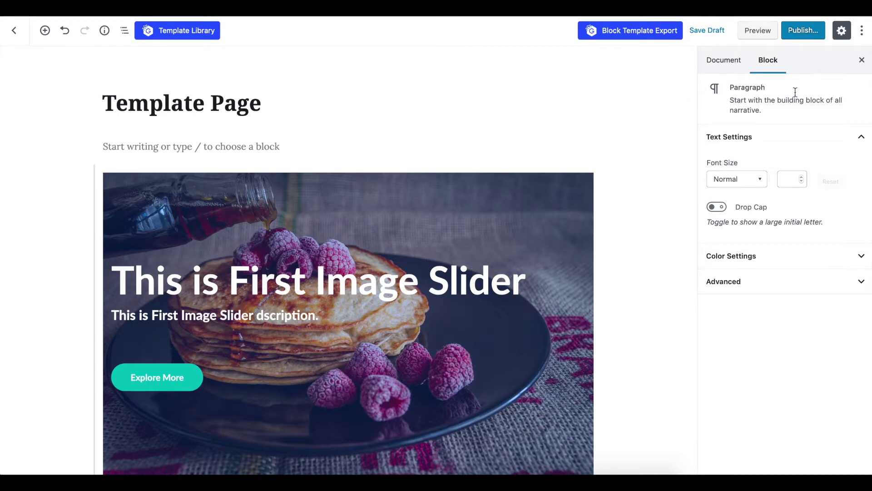
Publish 'Template Page' and open the live published page
{"action": "left_click", "coordinate": [803, 37]}
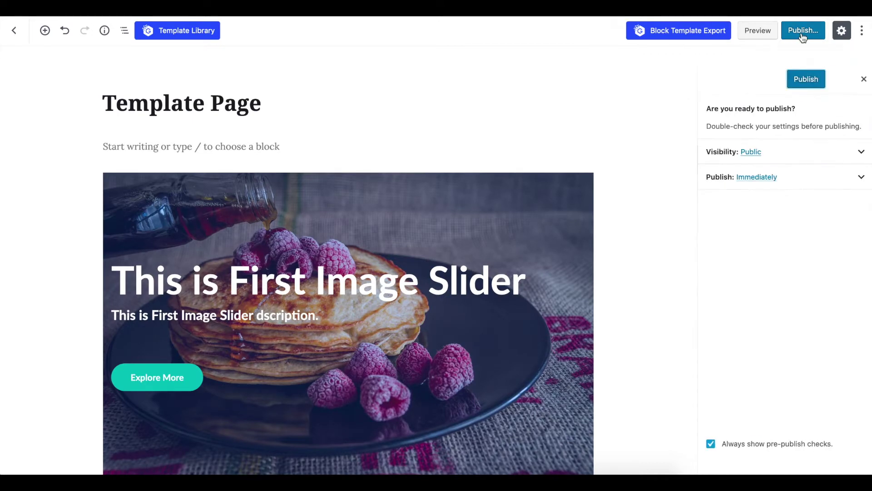
{"action": "left_click", "coordinate": [805, 80]}
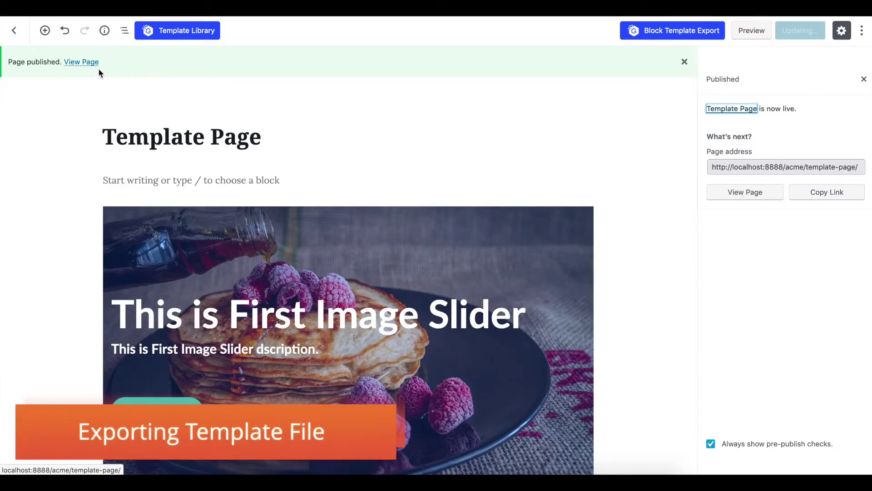
{"action": "left_click", "coordinate": [92, 67]}
Scroll down through the published page's sections and back up
{"action": "scroll", "coordinate": [237, 135], "scroll_direction": "down", "scroll_amount": 2}
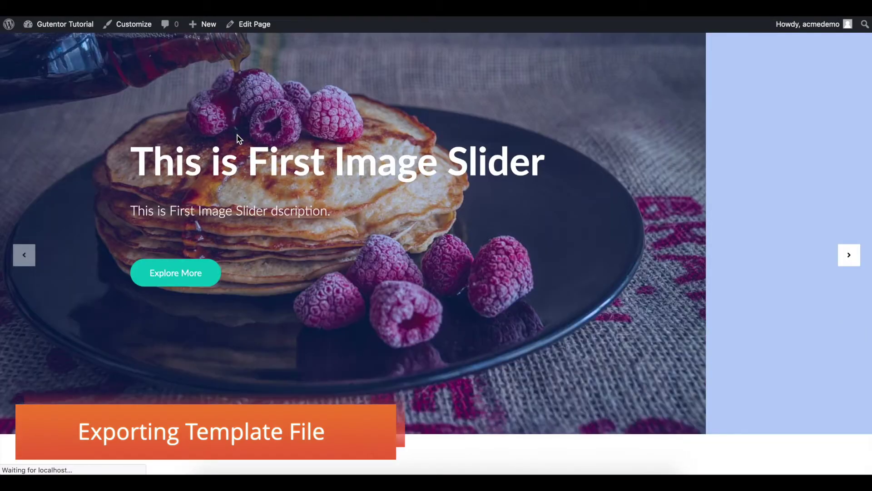
{"action": "scroll", "coordinate": [237, 135], "scroll_direction": "down", "scroll_amount": 20}
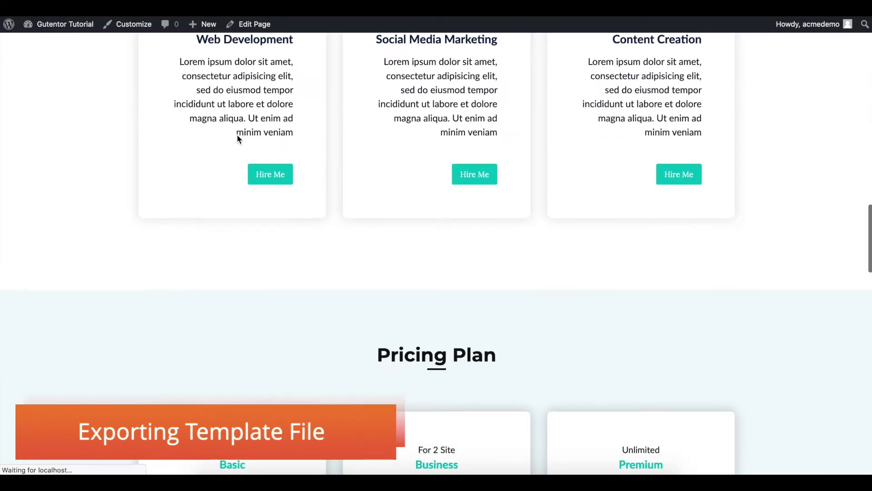
{"action": "scroll", "coordinate": [237, 136], "scroll_direction": "down", "scroll_amount": 15}
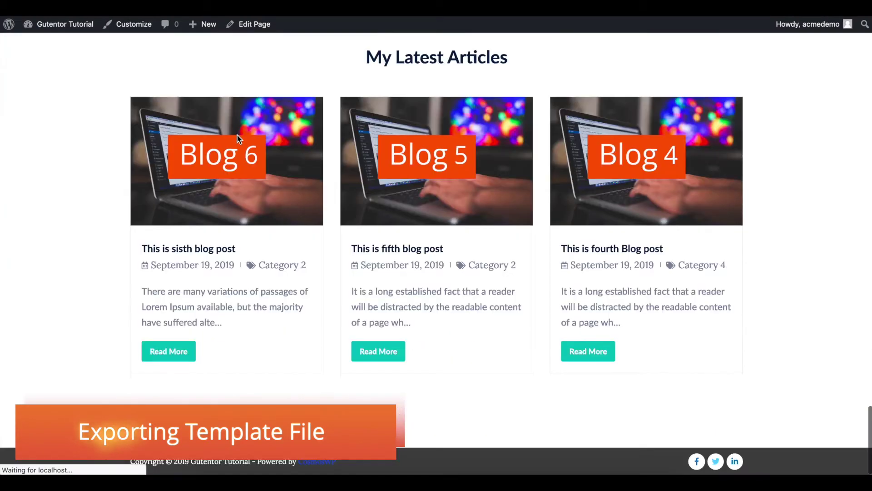
{"action": "scroll", "coordinate": [238, 135], "scroll_direction": "up", "scroll_amount": 20}
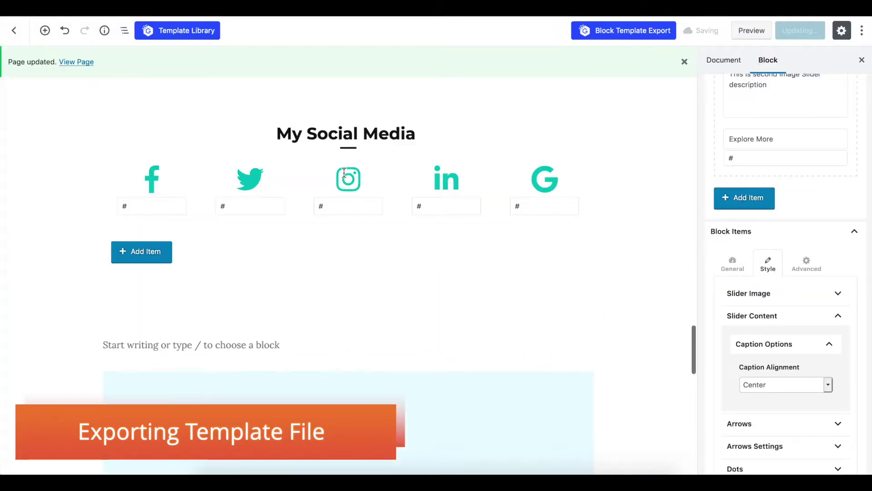
Confirm saving Template Page's exported blocks as the template.json file
{"action": "scroll", "coordinate": [344, 172], "scroll_direction": "up", "scroll_amount": 10}
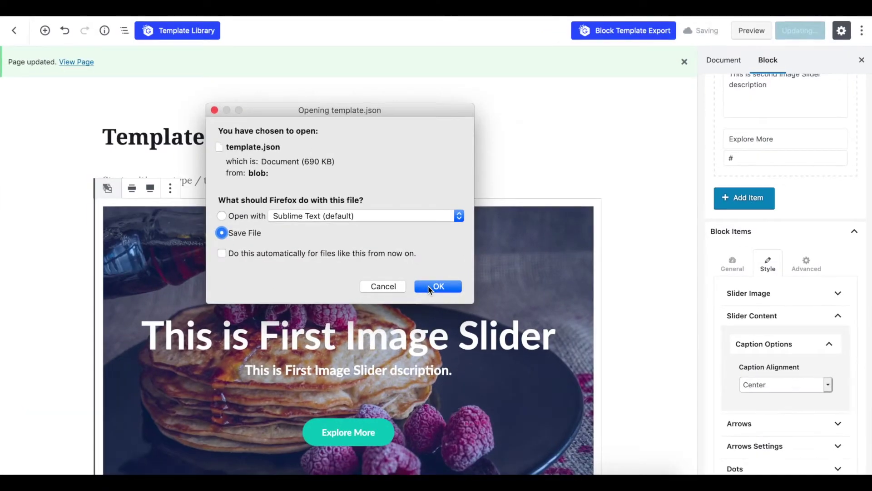
{"action": "left_click", "coordinate": [438, 286]}
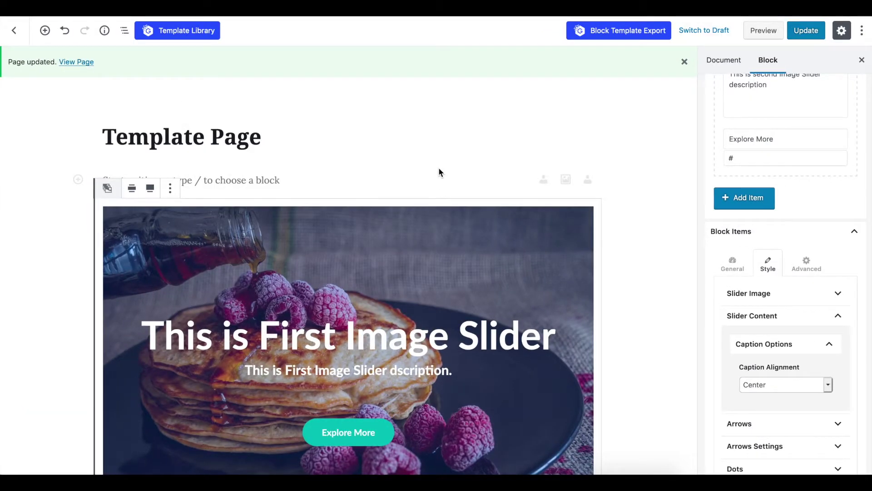
{"action": "scroll", "coordinate": [439, 173], "scroll_direction": "down", "scroll_amount": 20}
{"action": "scroll", "coordinate": [439, 172], "scroll_direction": "up", "scroll_amount": 6}
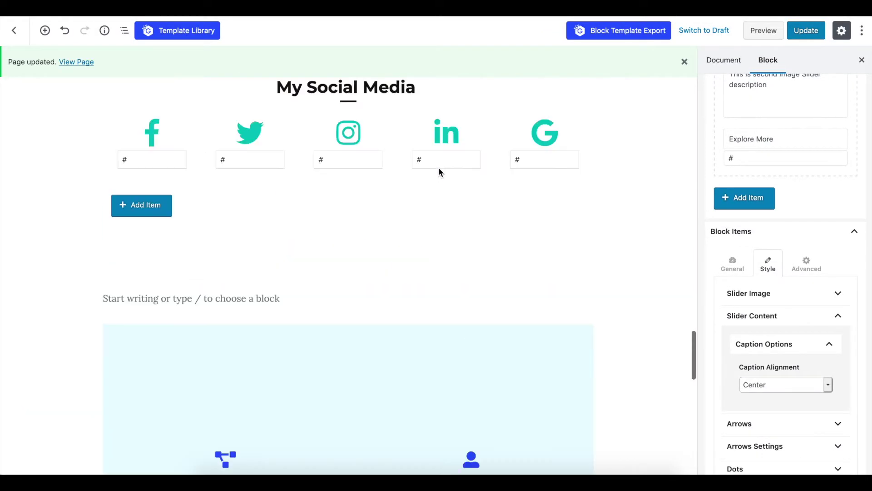
{"action": "scroll", "coordinate": [439, 171], "scroll_direction": "up", "scroll_amount": 20}
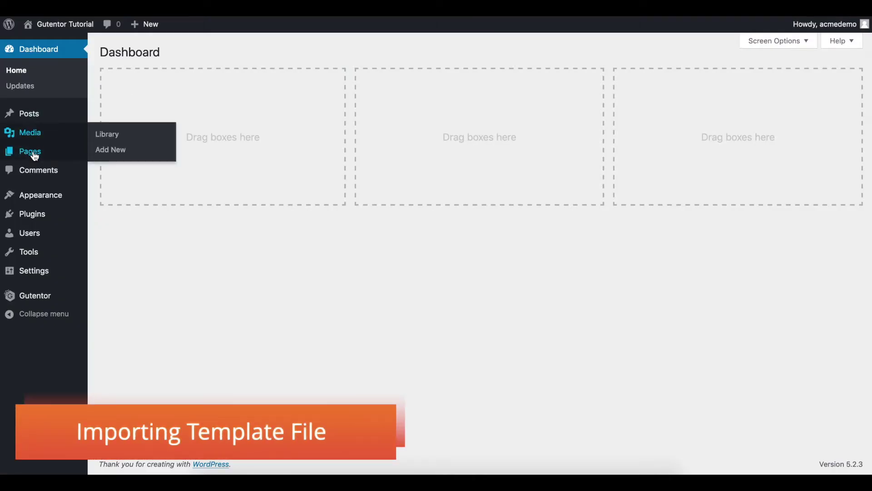
Add a new blank page and enter the title 'Importing Templates'
{"action": "mouse_move", "coordinate": [35, 157]}
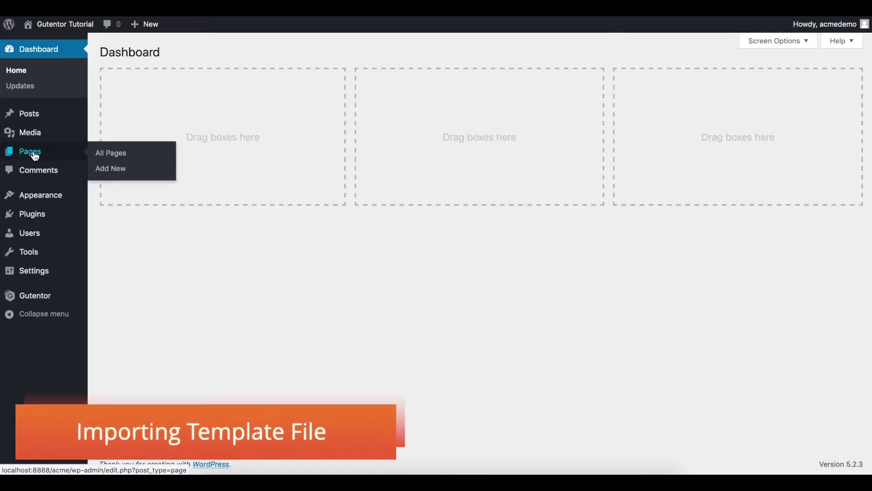
{"action": "left_click", "coordinate": [35, 156]}
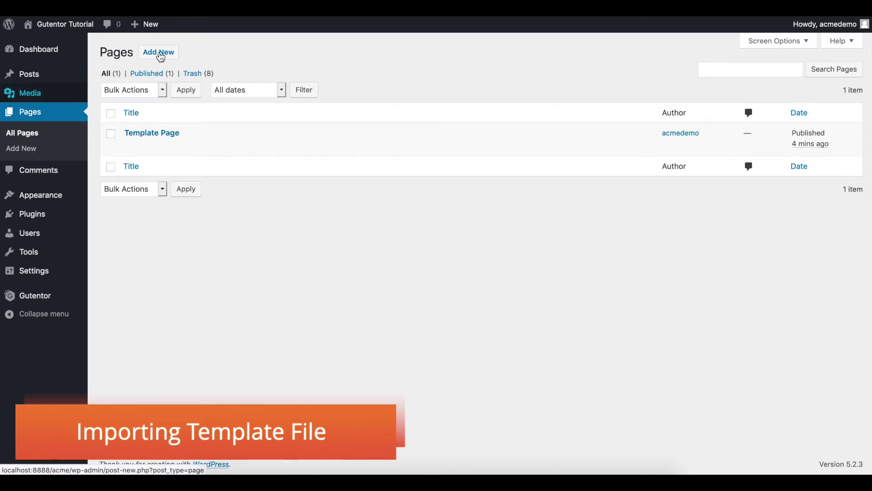
{"action": "left_click", "coordinate": [160, 54]}
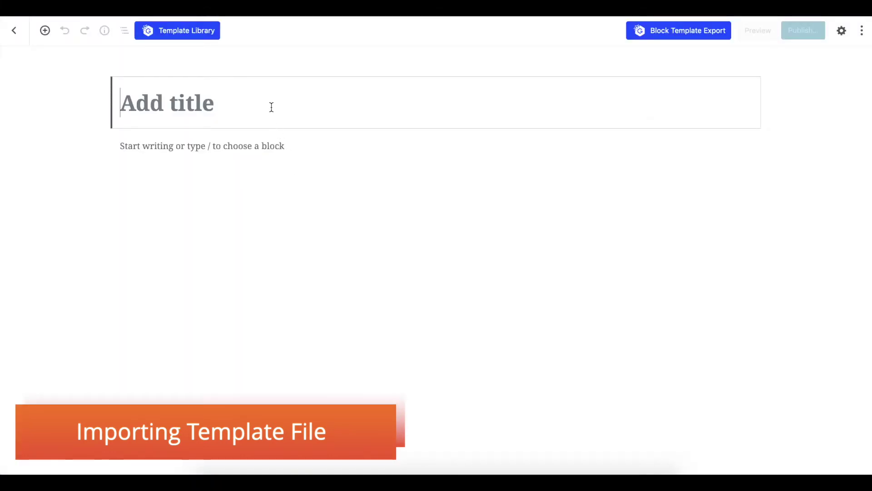
{"action": "type", "text": "i"}
{"action": "key", "text": "BackSpace"}
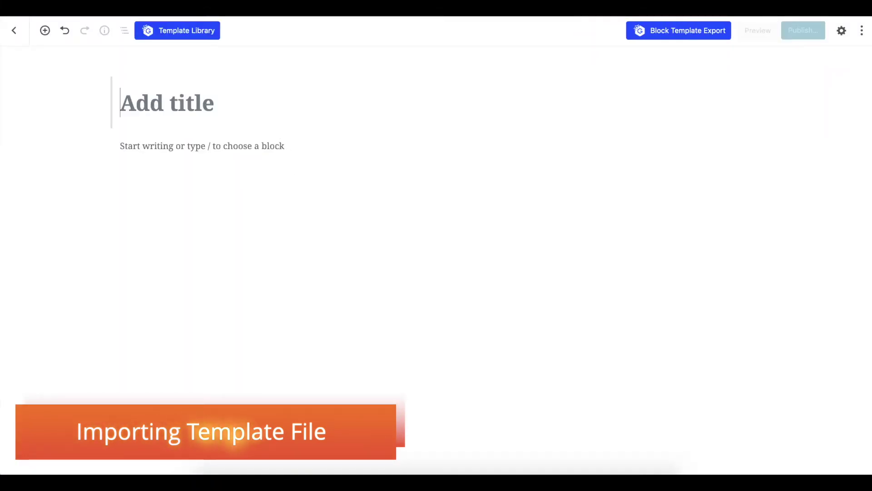
{"action": "type", "text": "Importing Tem"}
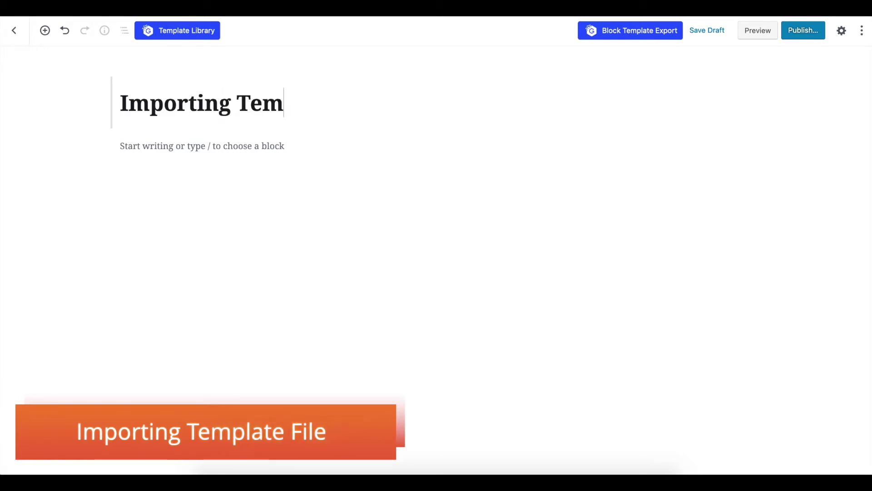
{"action": "type", "text": "plates"}
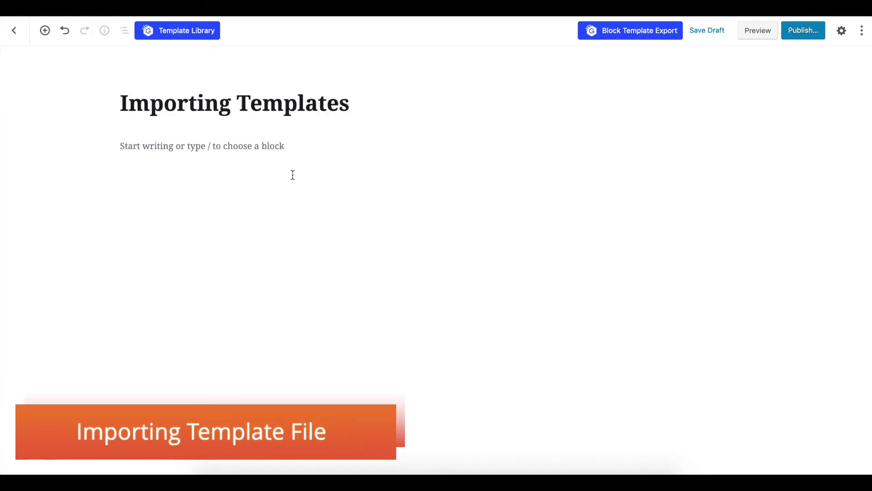
Import template(3).json into the page from the Template Library's File tab
{"action": "left_click", "coordinate": [195, 37]}
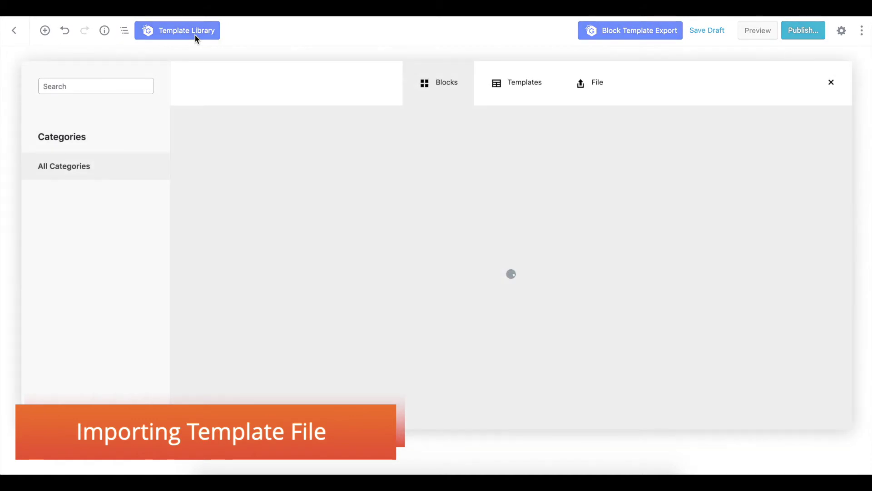
{"action": "left_click", "coordinate": [590, 82]}
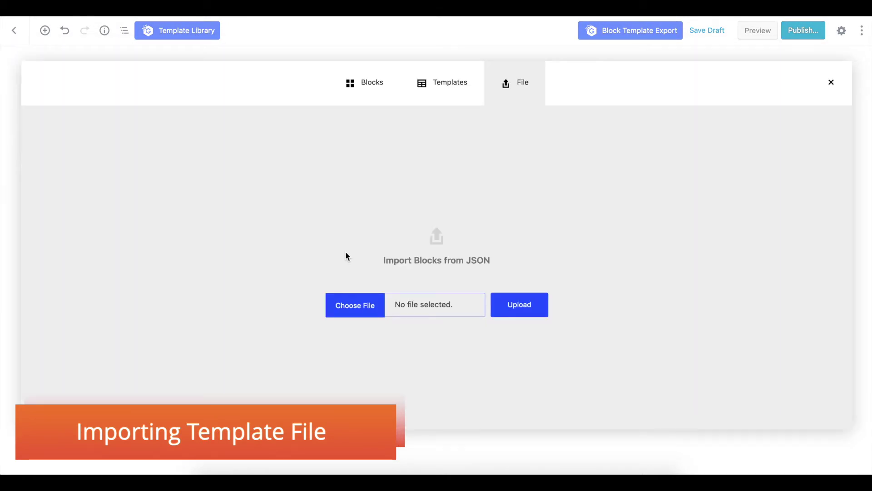
{"action": "left_click", "coordinate": [359, 311]}
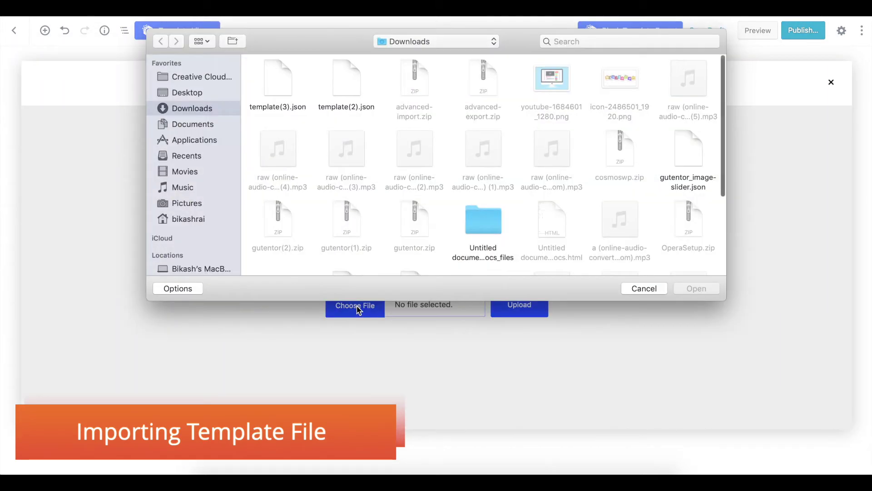
{"action": "left_click", "coordinate": [284, 82]}
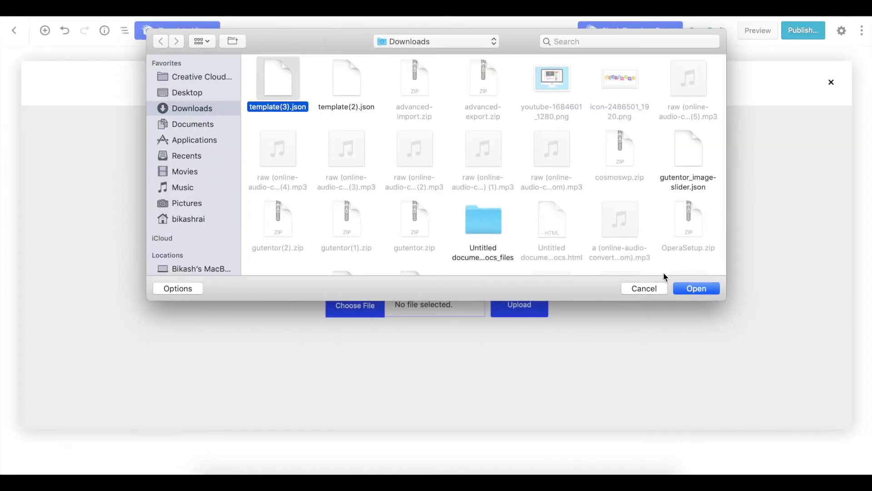
{"action": "left_click", "coordinate": [695, 289]}
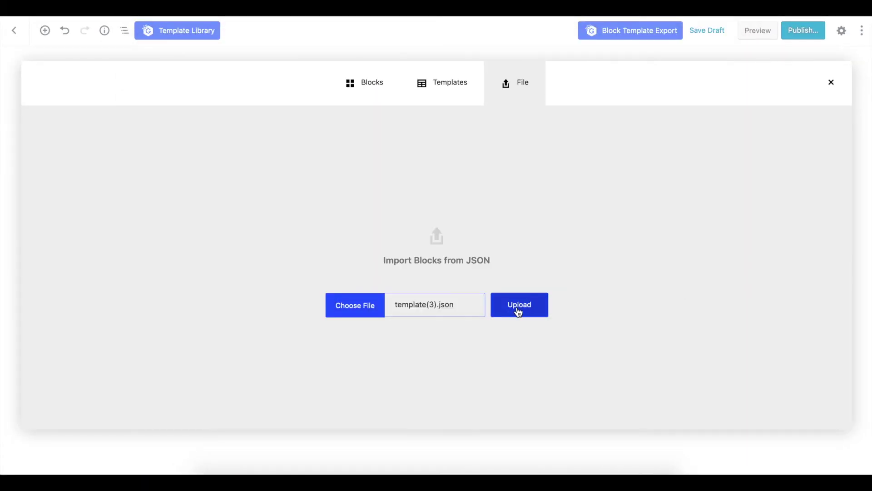
{"action": "left_click", "coordinate": [520, 305]}
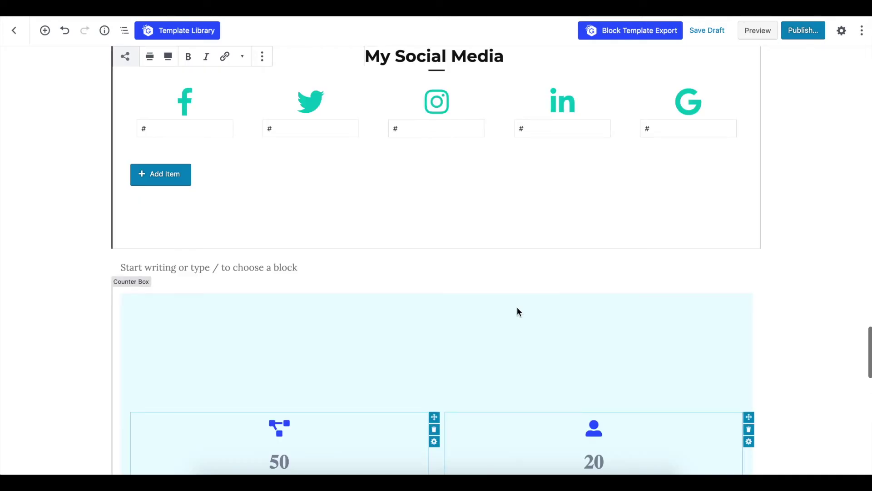
{"action": "scroll", "coordinate": [519, 311], "scroll_direction": "up", "scroll_amount": 10}
{"action": "scroll", "coordinate": [516, 306], "scroll_direction": "up", "scroll_amount": 15}
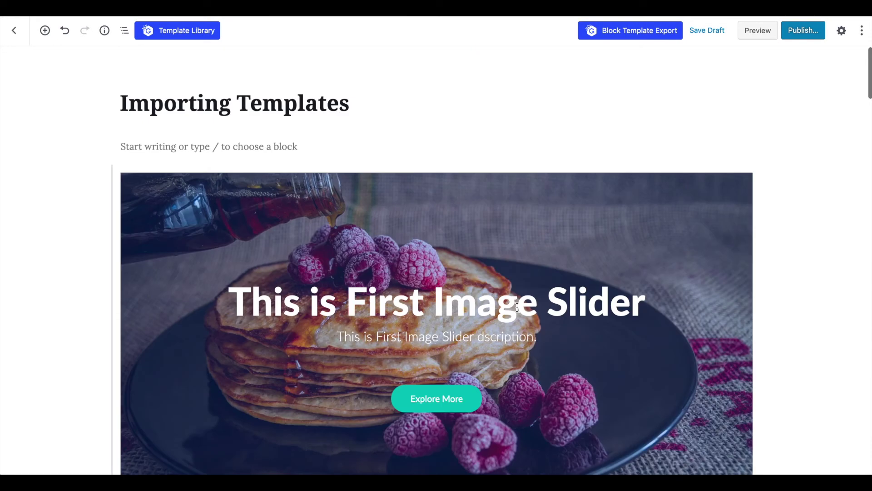
{"action": "scroll", "coordinate": [516, 306], "scroll_direction": "down", "scroll_amount": 10}
{"action": "scroll", "coordinate": [517, 307], "scroll_direction": "down", "scroll_amount": 10}
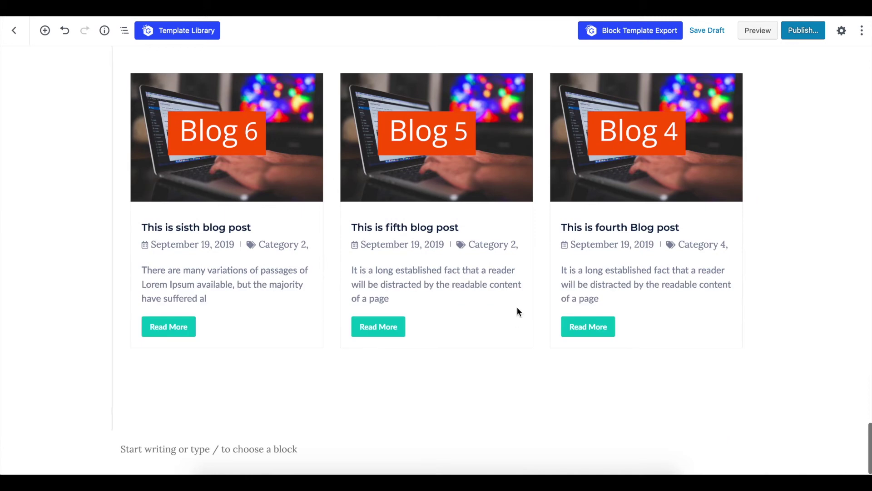
{"action": "scroll", "coordinate": [516, 307], "scroll_direction": "up", "scroll_amount": 8}
{"action": "scroll", "coordinate": [517, 307], "scroll_direction": "up", "scroll_amount": 15}
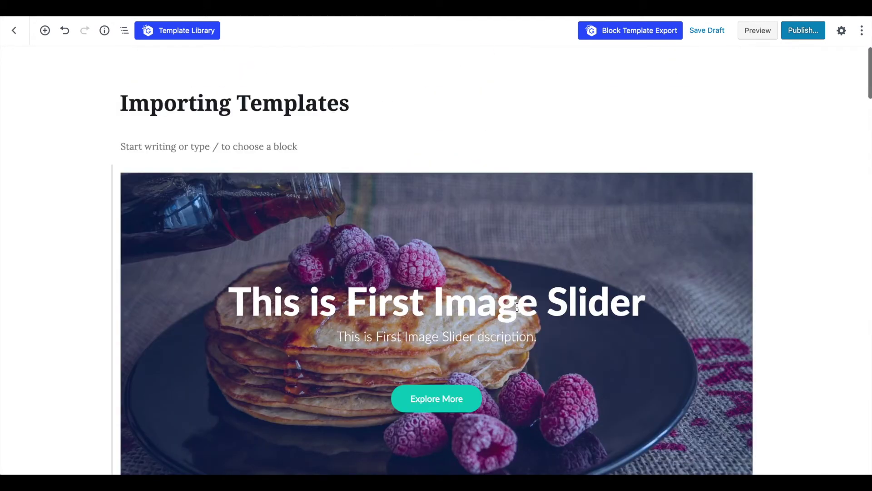
Publish the page and review its live layout from pancake slider to blog grid
{"action": "left_click", "coordinate": [803, 30]}
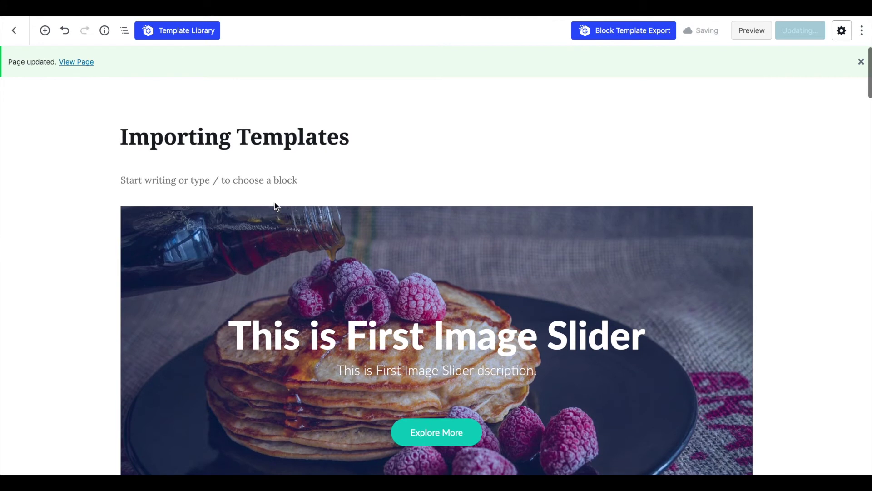
{"action": "right_click", "coordinate": [87, 66]}
{"action": "left_click", "coordinate": [109, 65]}
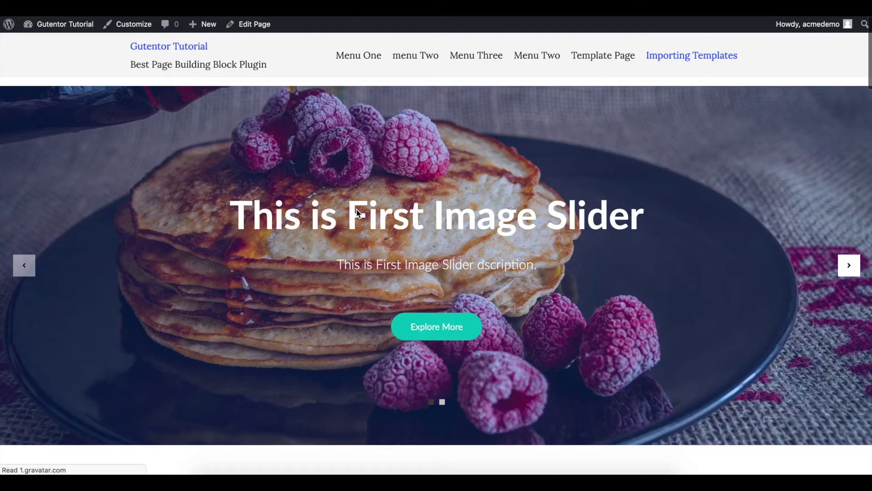
{"action": "scroll", "coordinate": [419, 187], "scroll_direction": "down", "scroll_amount": 7}
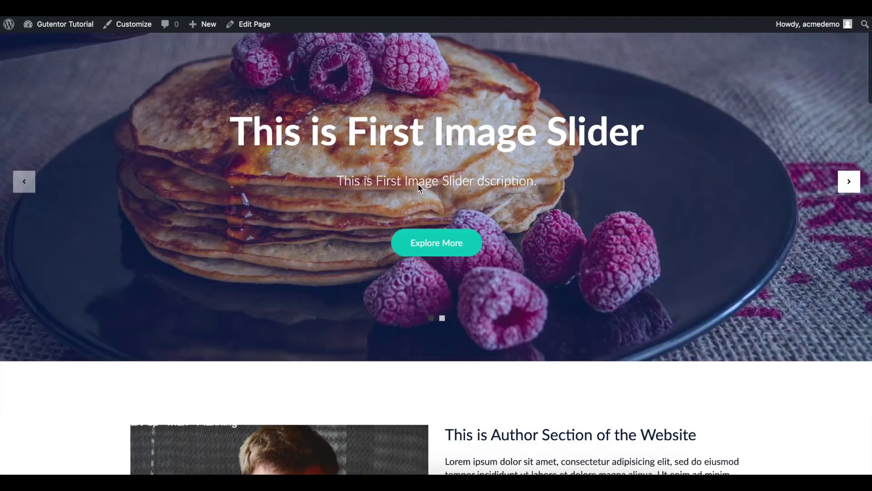
{"action": "scroll", "coordinate": [418, 188], "scroll_direction": "down", "scroll_amount": 20}
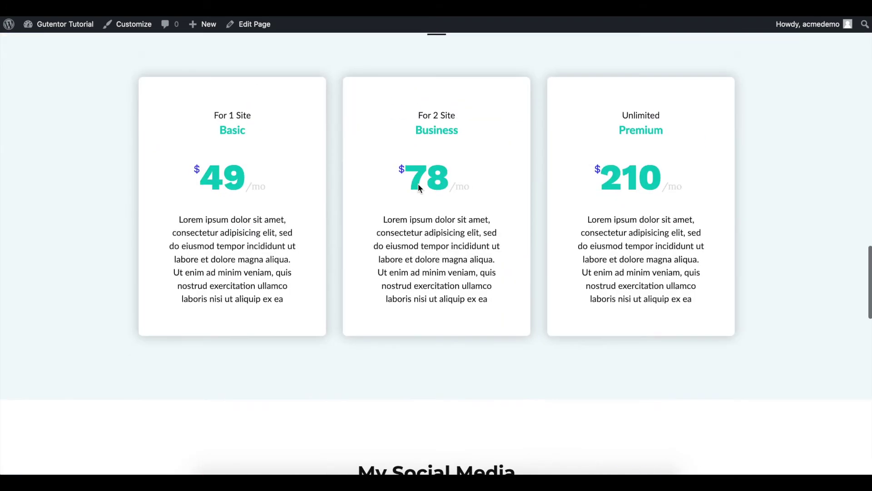
{"action": "scroll", "coordinate": [418, 186], "scroll_direction": "down", "scroll_amount": 15}
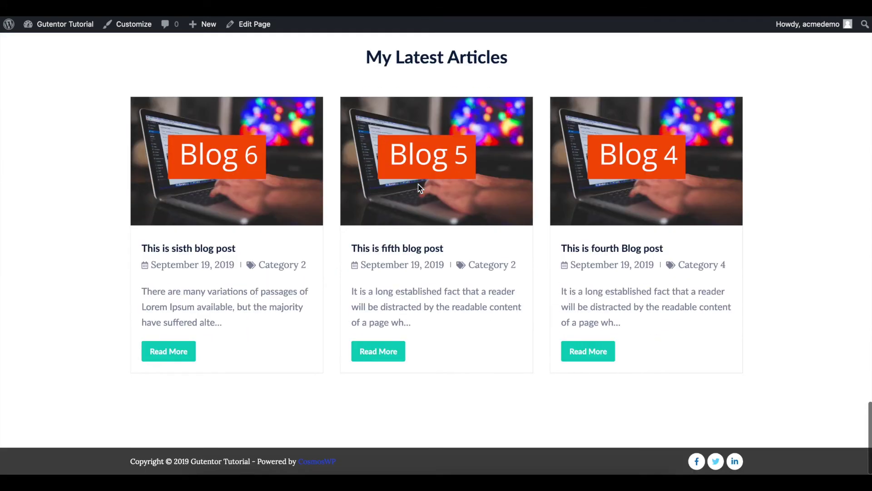
{"action": "scroll", "coordinate": [419, 187], "scroll_direction": "up", "scroll_amount": 14}
{"action": "scroll", "coordinate": [419, 187], "scroll_direction": "up", "scroll_amount": 20}
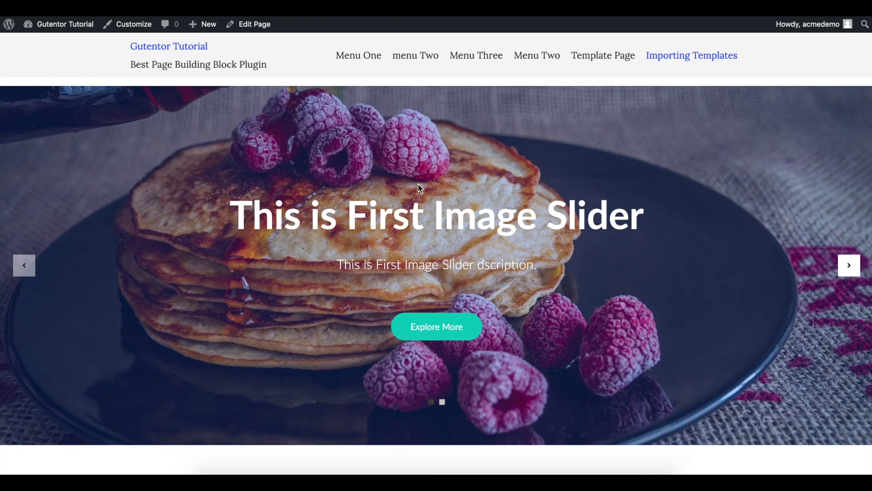
{"action": "scroll", "coordinate": [418, 187], "scroll_direction": "down", "scroll_amount": 12}
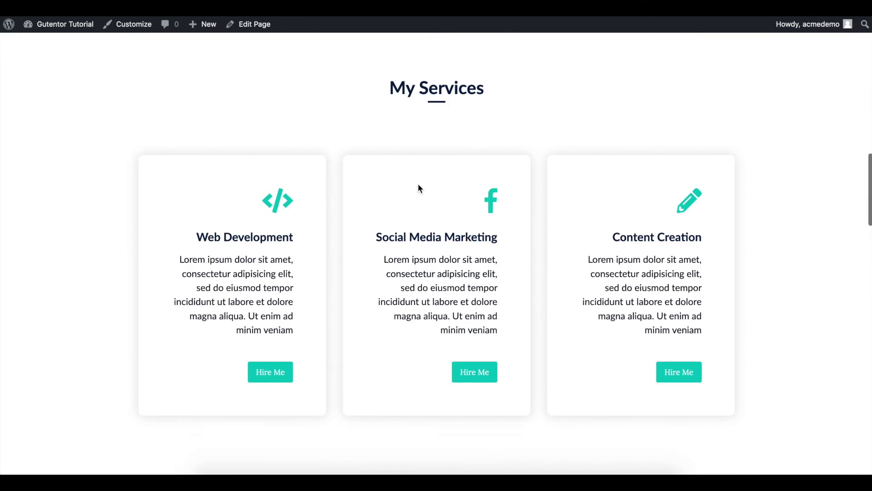
{"action": "scroll", "coordinate": [418, 187], "scroll_direction": "up", "scroll_amount": 12}
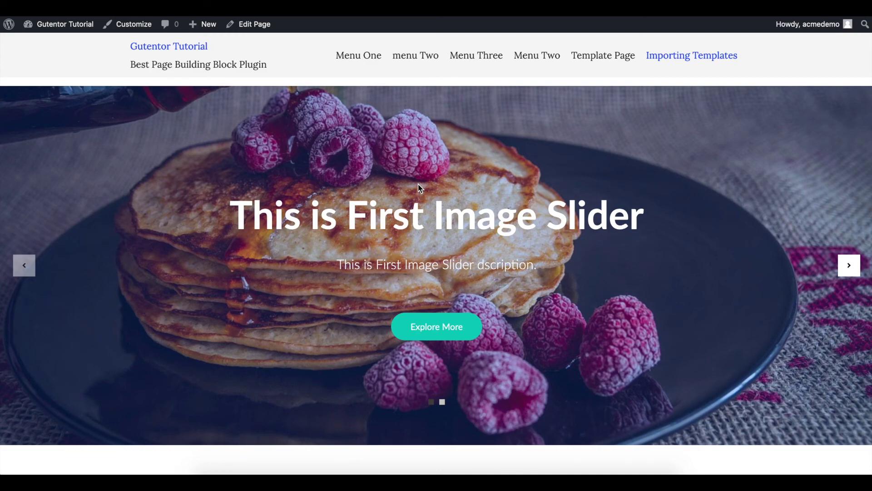